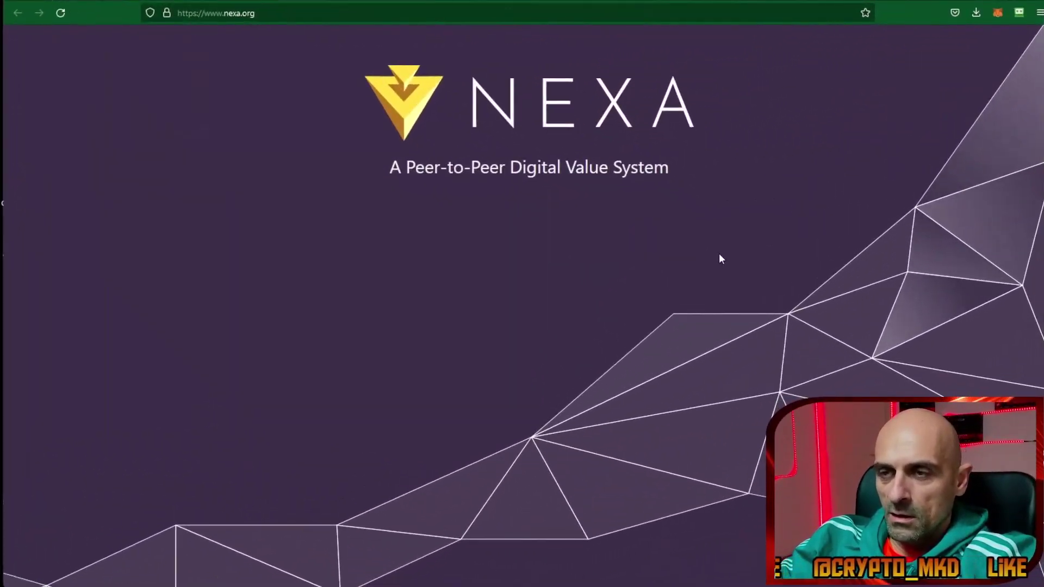
# - Download the 64-bit Windows EXE installer nexa-1.0.2.0-win64-setup.exe from the Nexa site and show it in its folder
pyautogui.scroll(2, 720, 254)
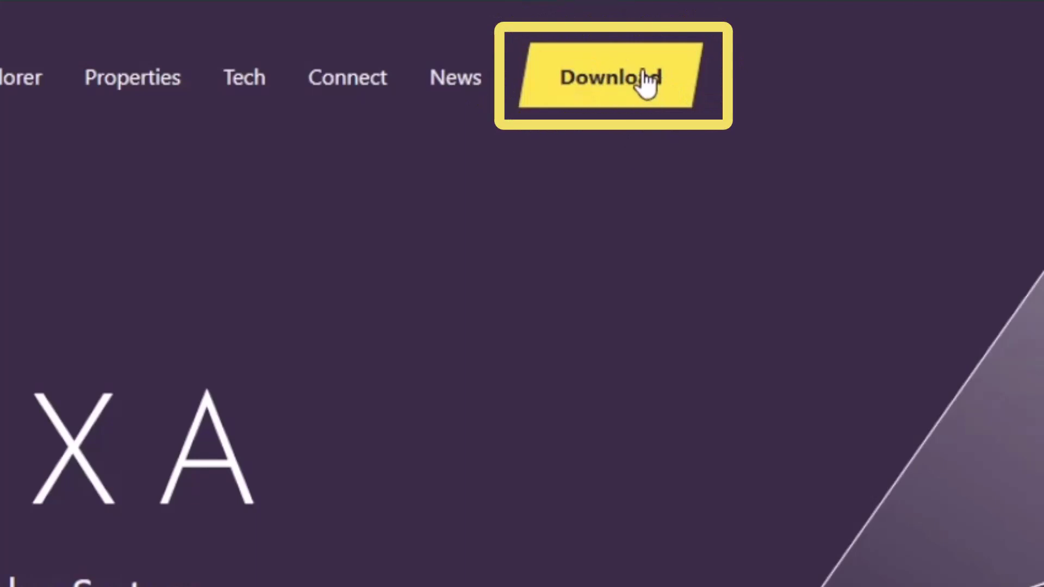
pyautogui.click(618, 87)
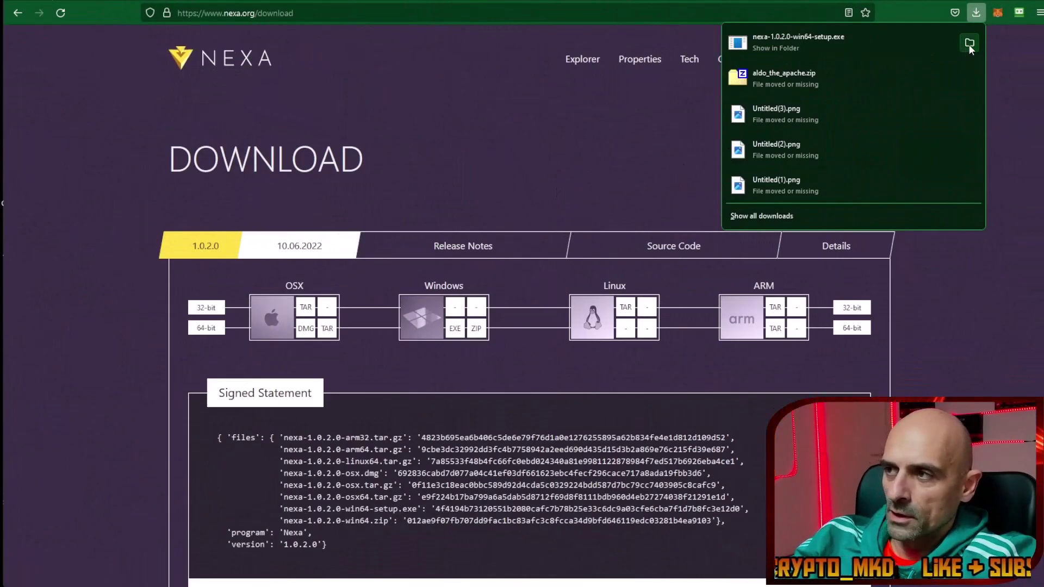
pyautogui.click(969, 44)
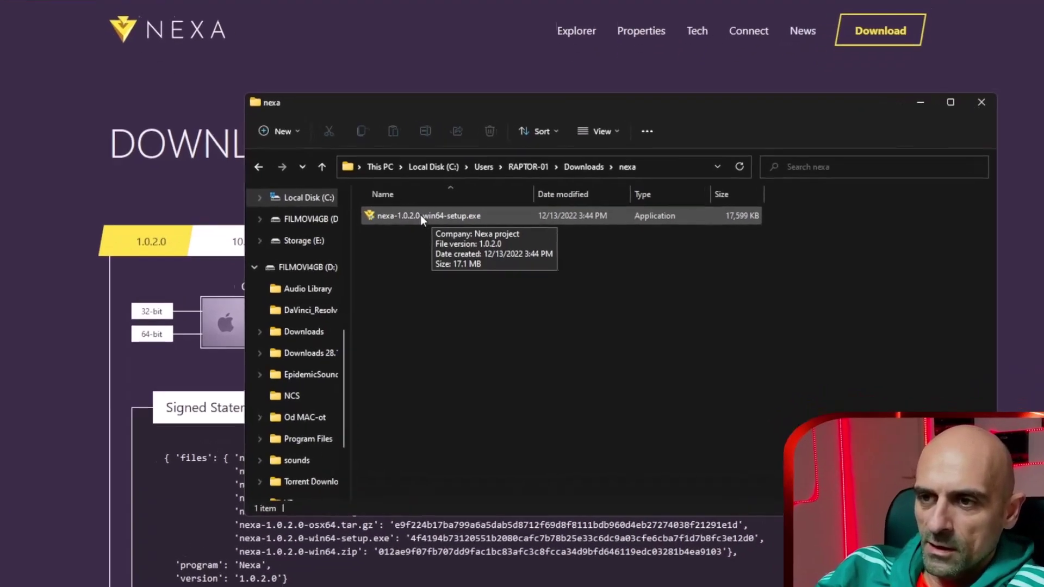
# - Install Nexa (64-bit) in C:\Program Files\Nexa with Start Menu folder Nexa, and launch it using the default data directory
pyautogui.doubleClick(446, 222)
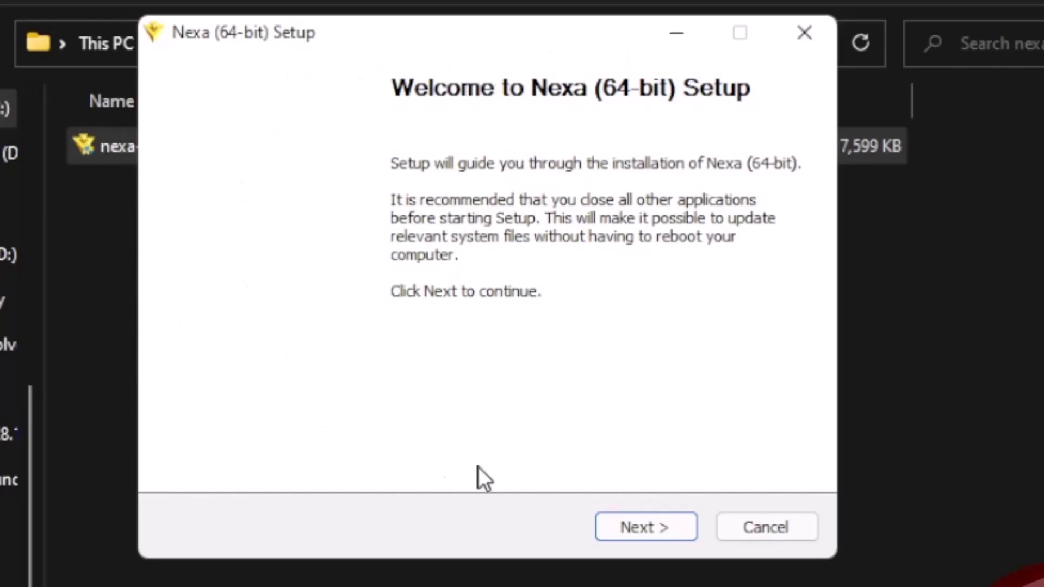
pyautogui.click(643, 531)
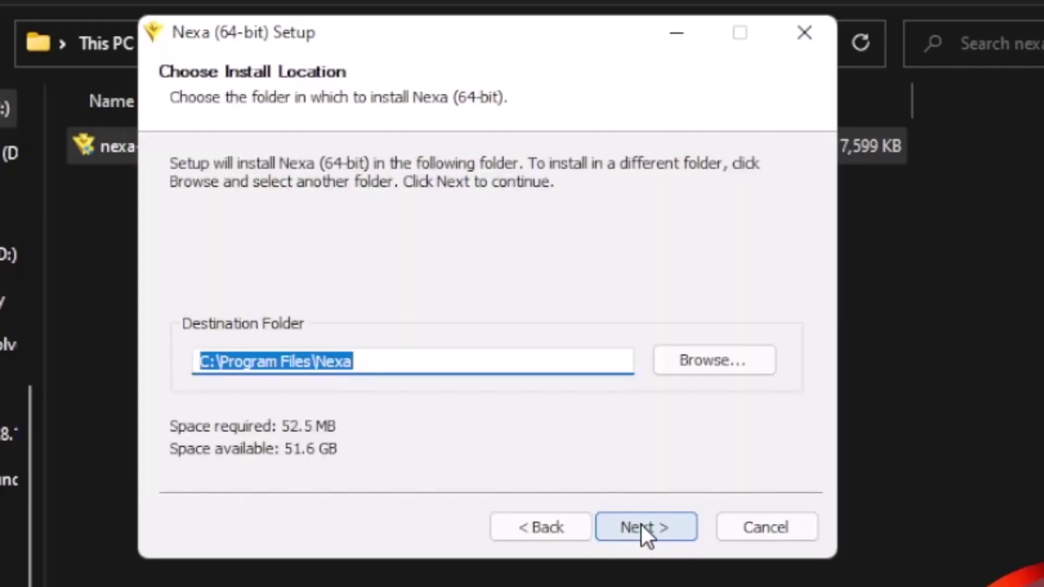
pyautogui.click(642, 525)
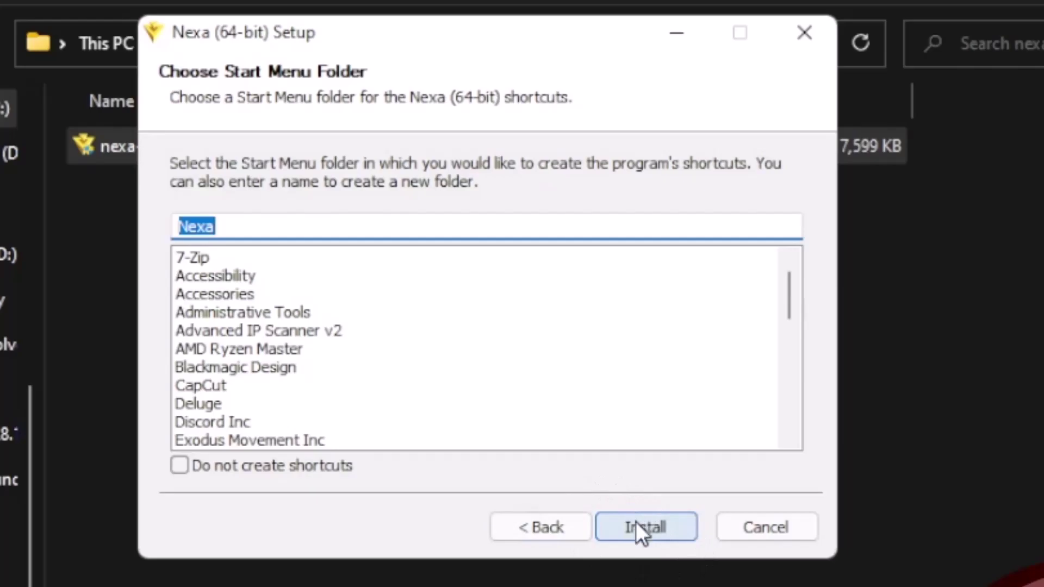
pyautogui.click(638, 523)
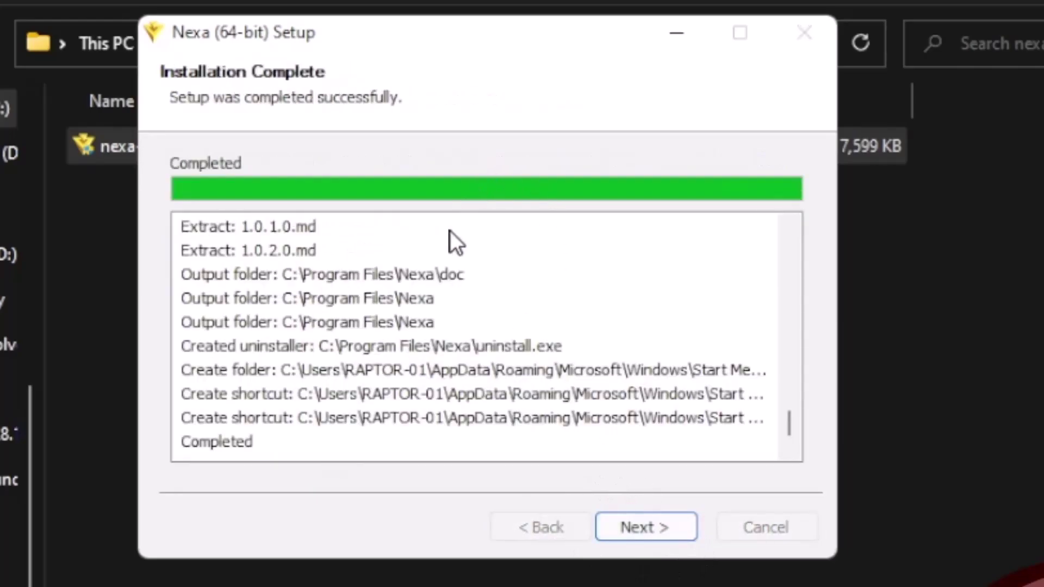
pyautogui.click(647, 527)
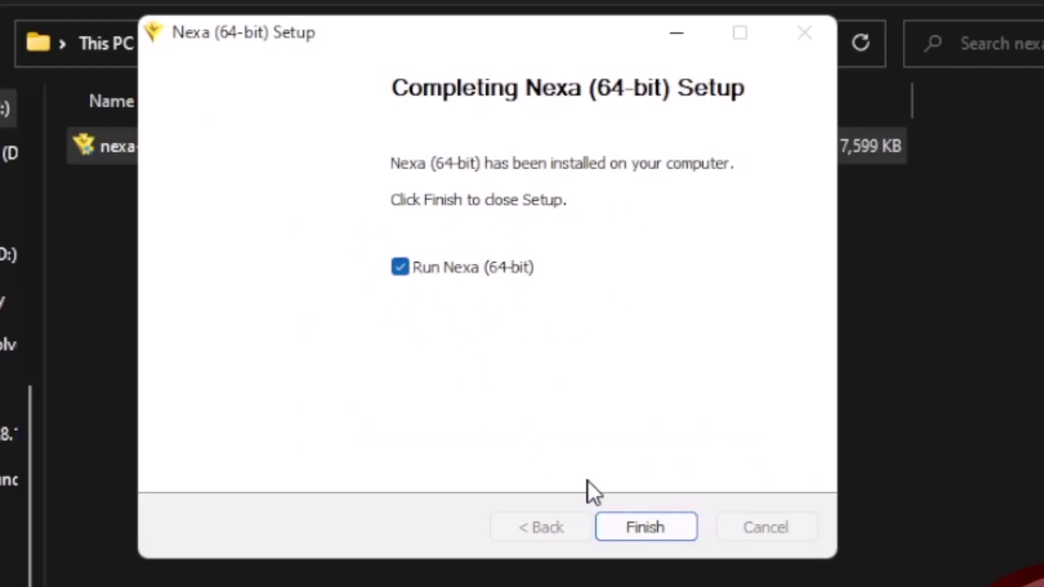
pyautogui.click(648, 524)
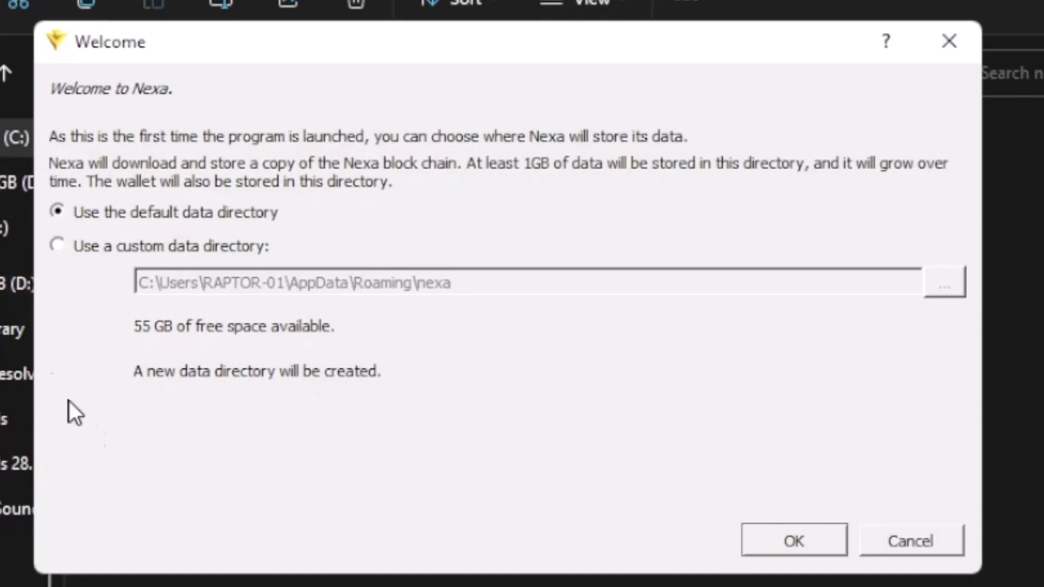
pyautogui.click(791, 544)
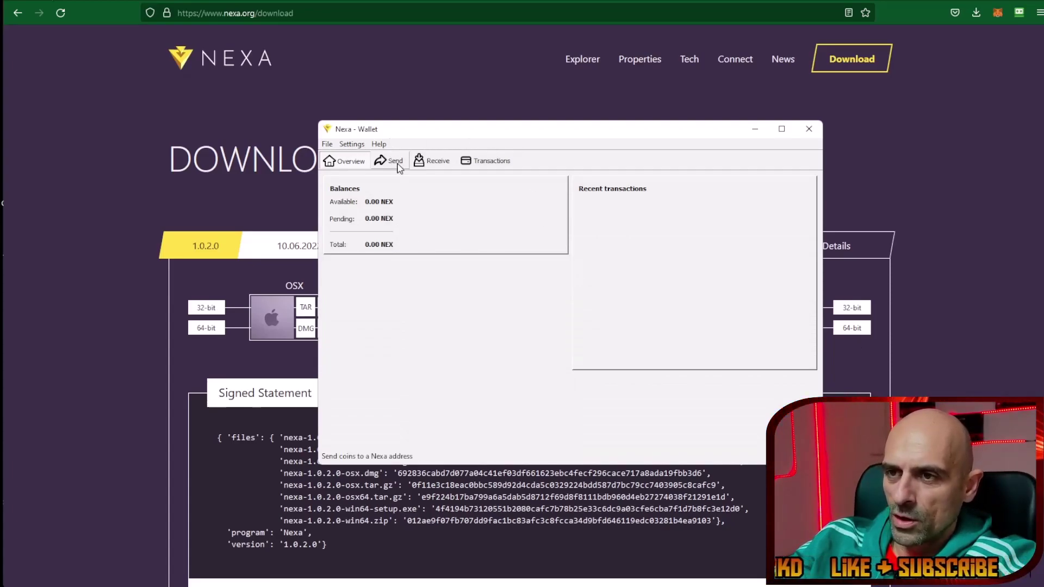
# - Generate a receiving address in the Nexa wallet through a payment request with all optional fields left empty
pyautogui.click(433, 163)
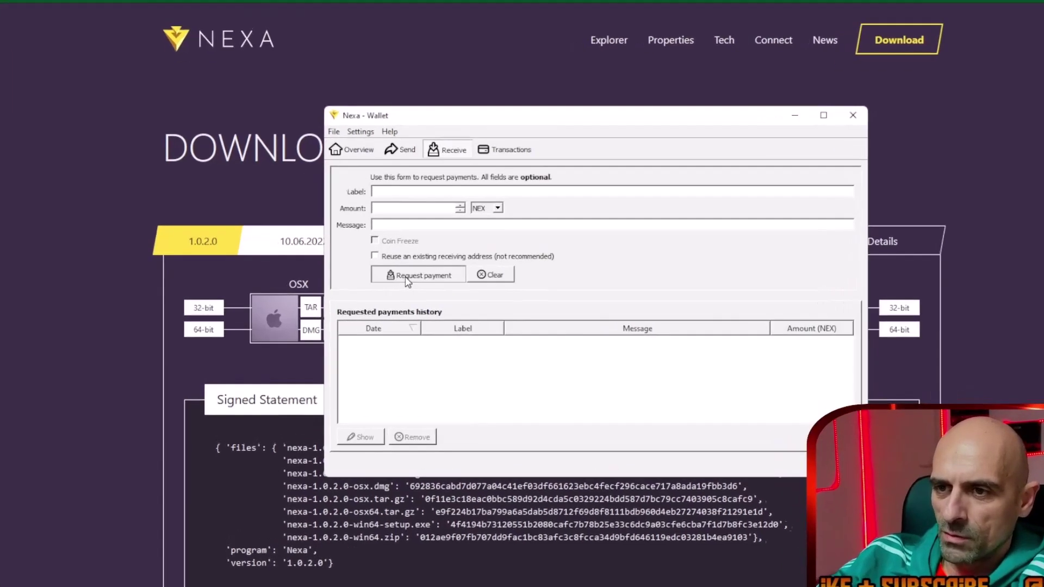
pyautogui.click(416, 276)
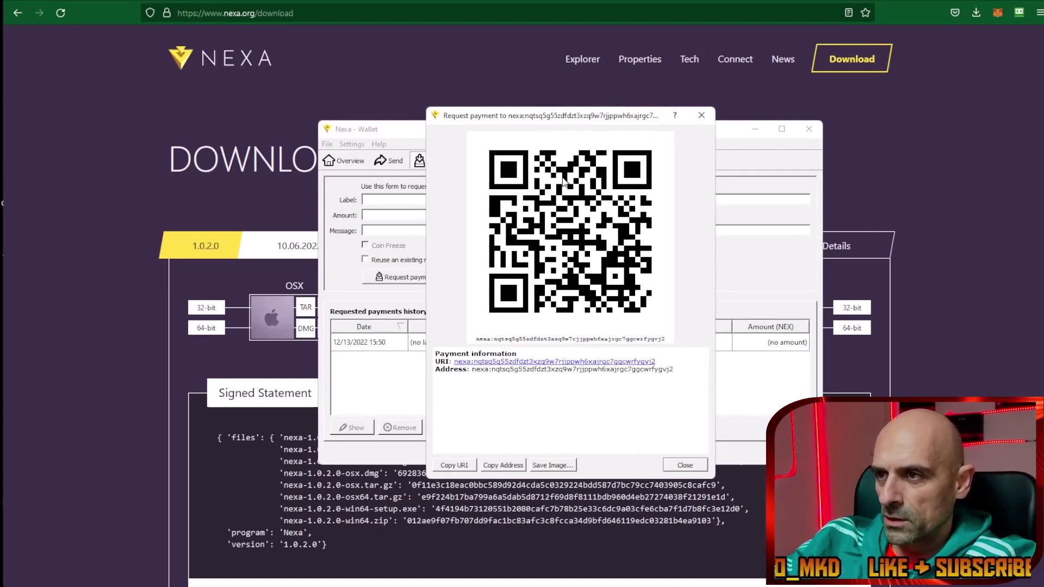
pyautogui.click(684, 464)
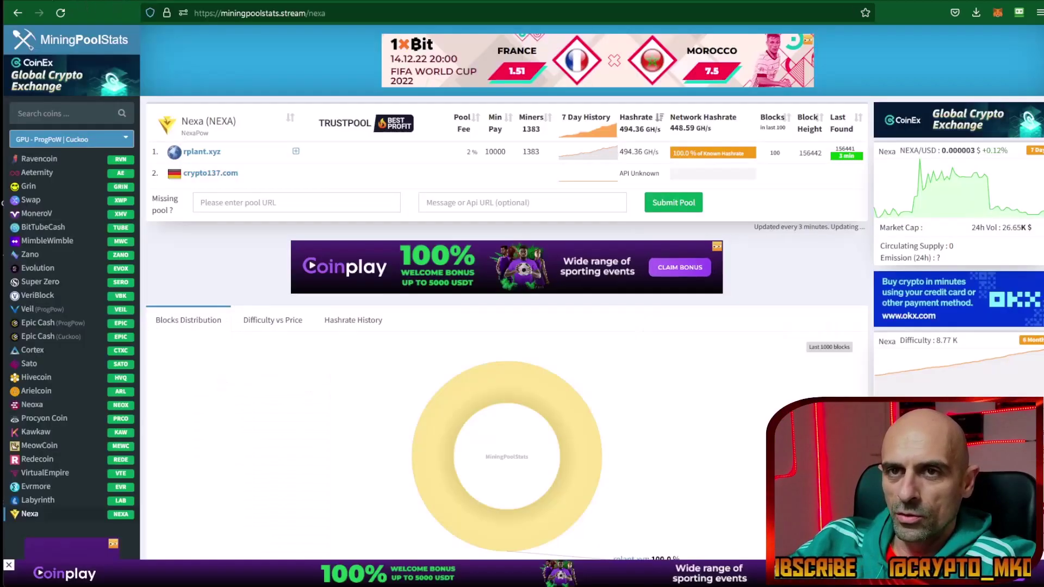
# - Search MiningPoolStats for "nexa" and open the Nexa coin's list of pools
pyautogui.click(83, 47)
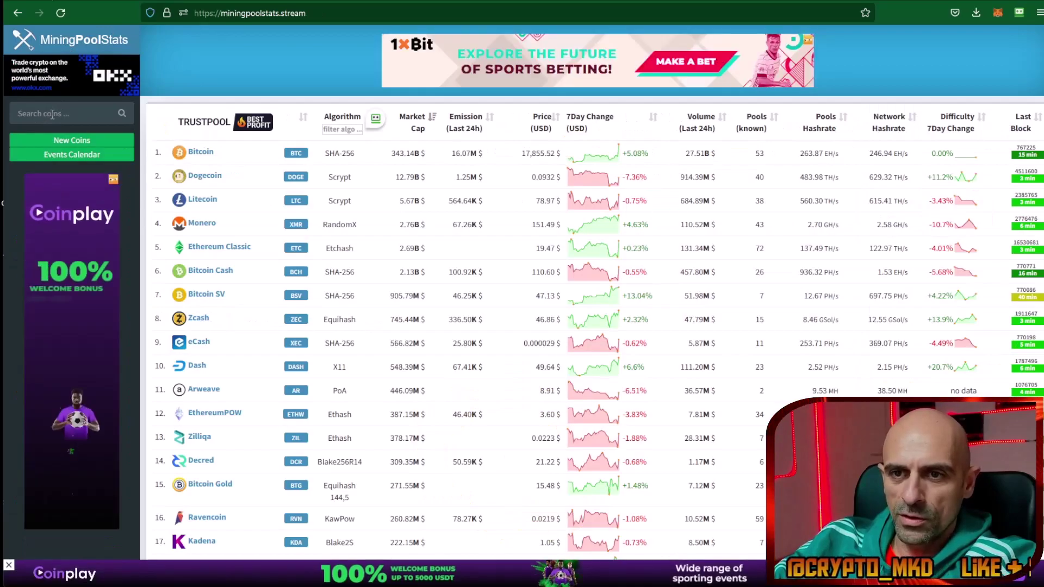
pyautogui.click(53, 115)
pyautogui.write('nexa')
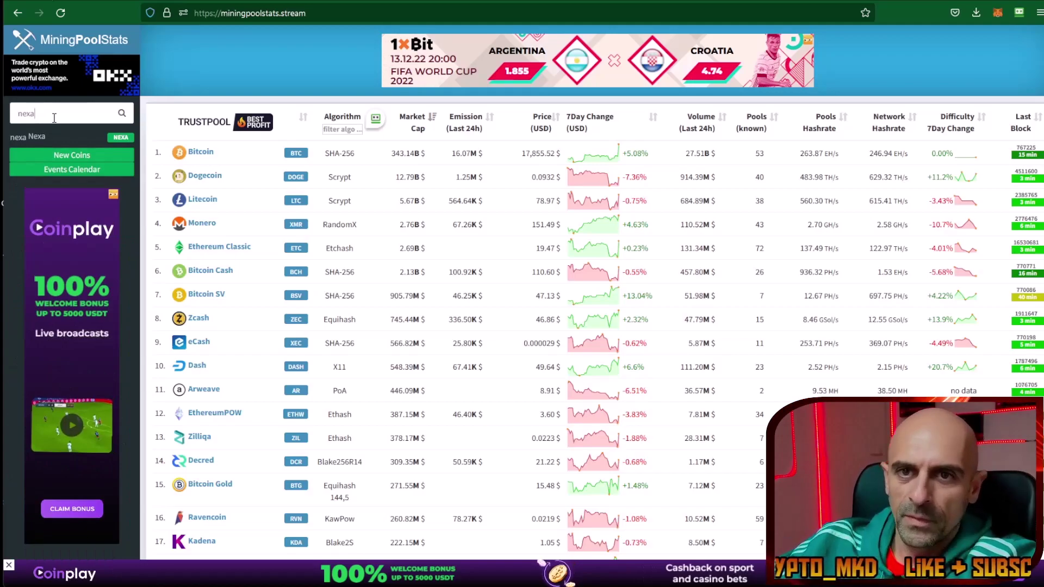
pyautogui.click(30, 141)
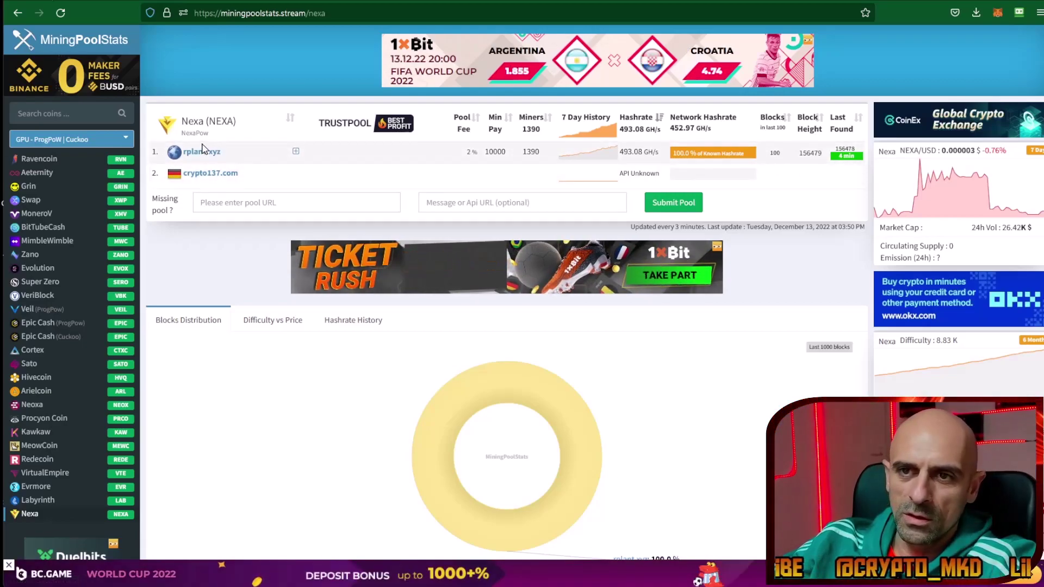
# - Go to the rplant.xyz pool and select the nexa coin from its coin list
pyautogui.click(188, 154)
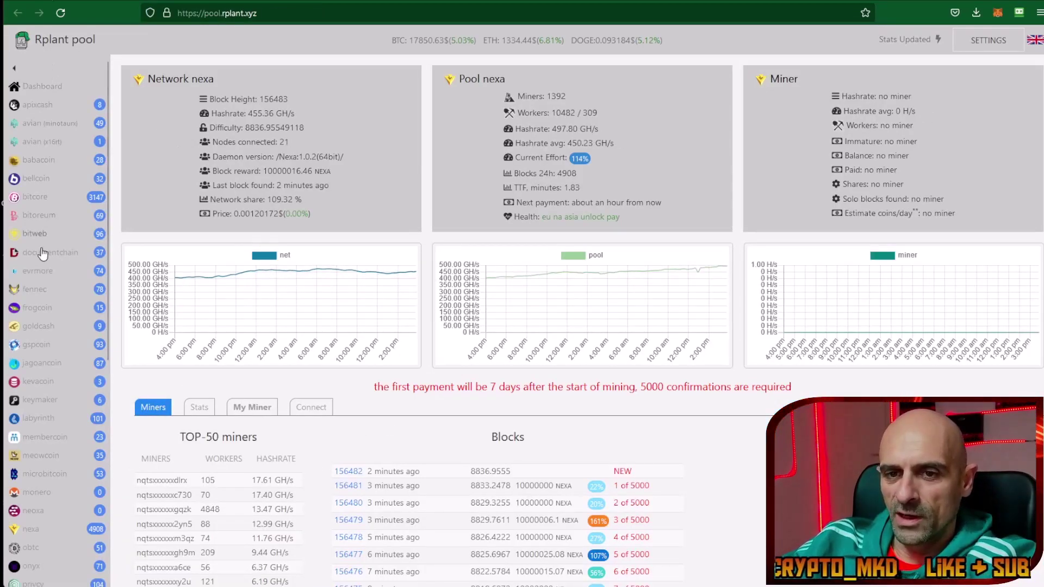
pyautogui.scroll(-3, 55, 380)
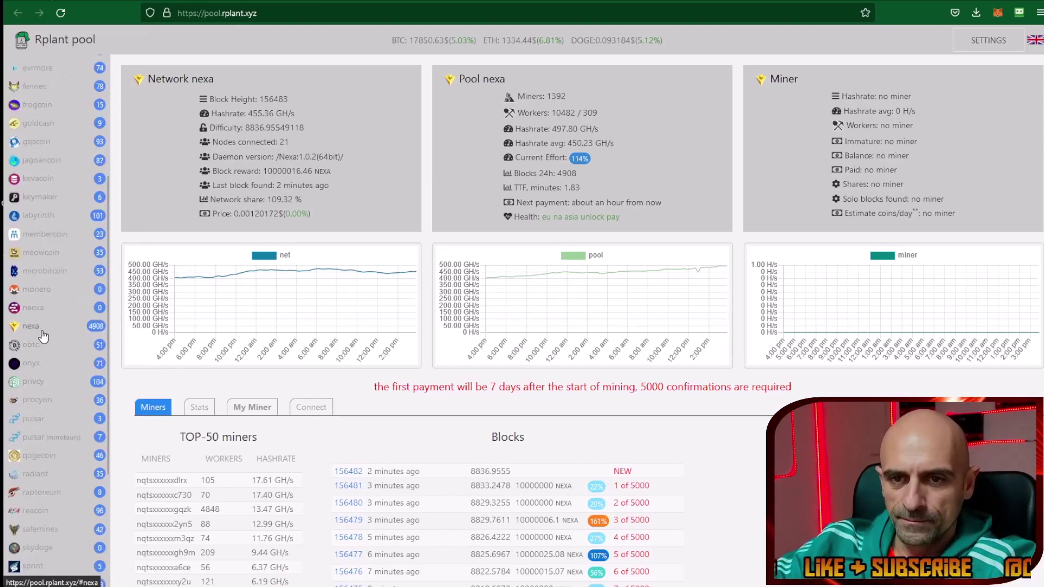
pyautogui.click(22, 327)
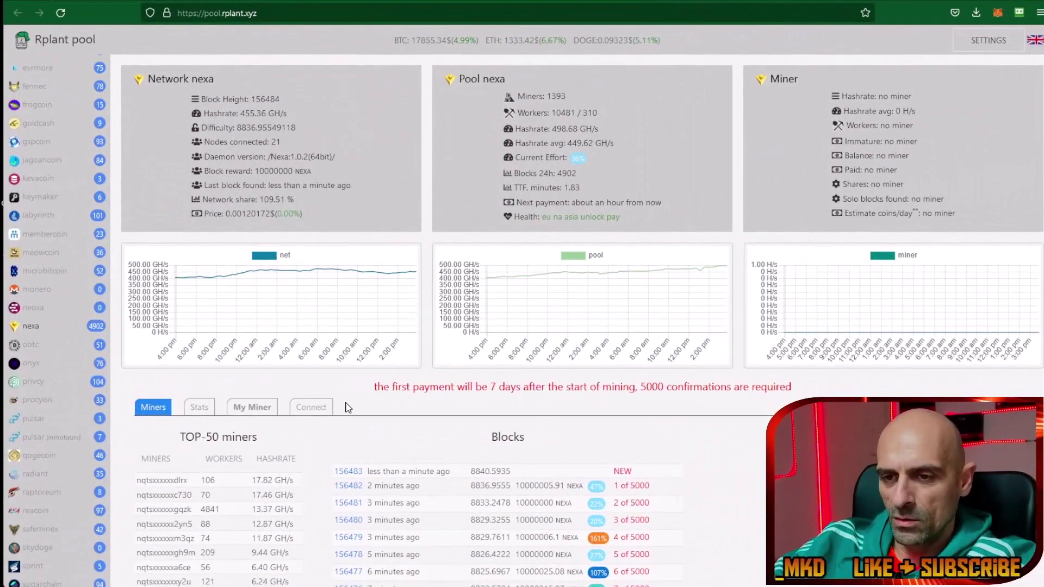
# - Show the nexa pool's connection details, including its ports, supported miners and miner configuration
pyautogui.click(308, 407)
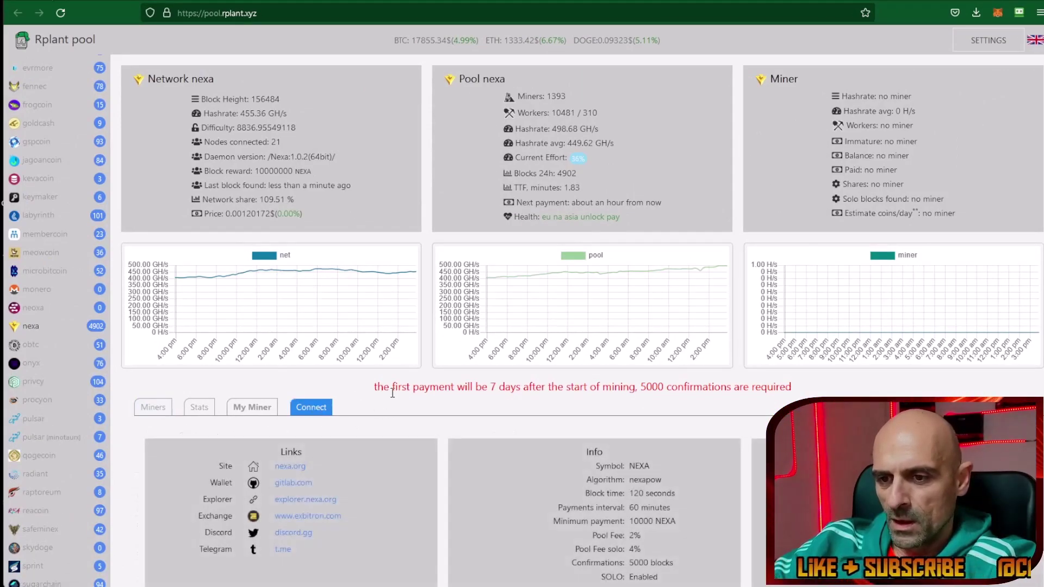
pyautogui.scroll(-2, 391, 389)
pyautogui.scroll(-3, 391, 390)
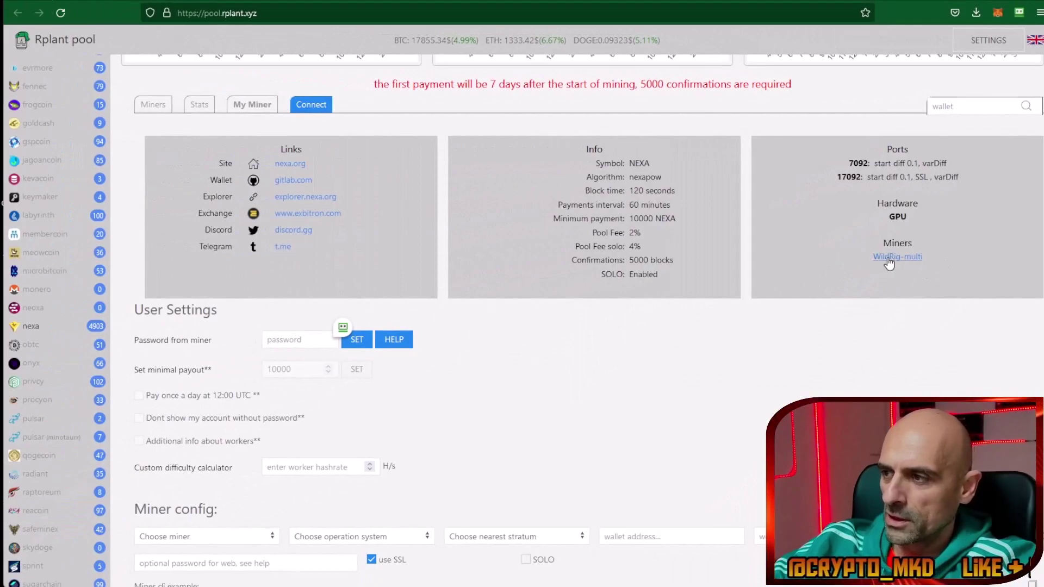
# - Download wildrig-multi-windows-0.35.1b2.7z from the pool's linked WildRig-multi releases and show it in its folder
pyautogui.click(890, 257)
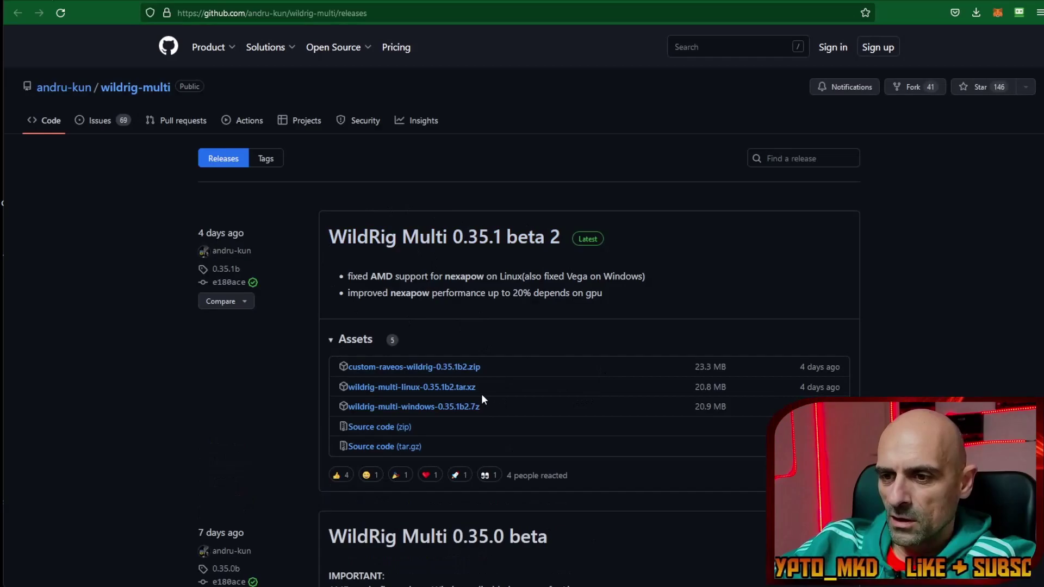
pyautogui.click(400, 412)
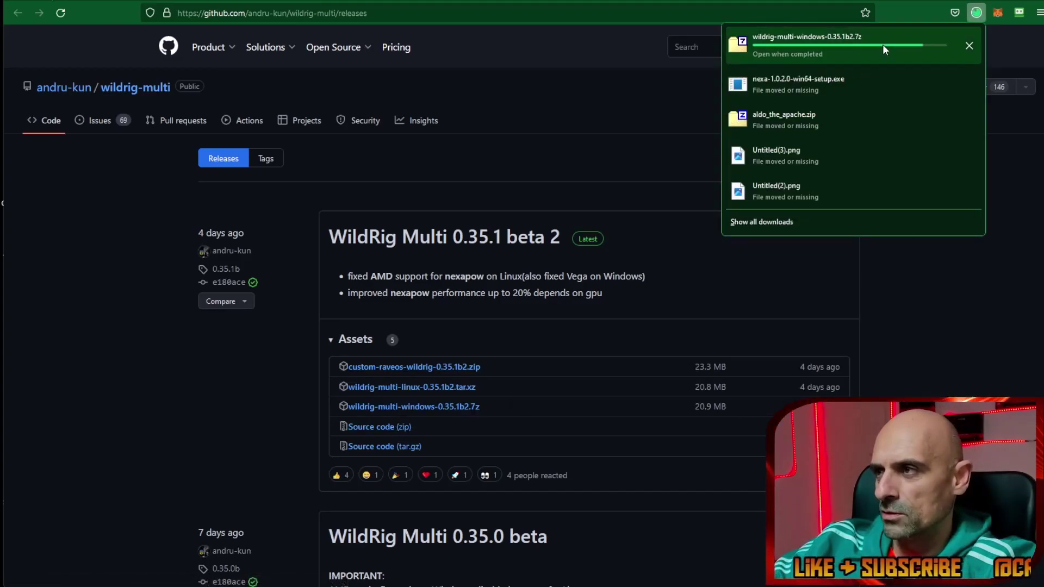
pyautogui.click(969, 42)
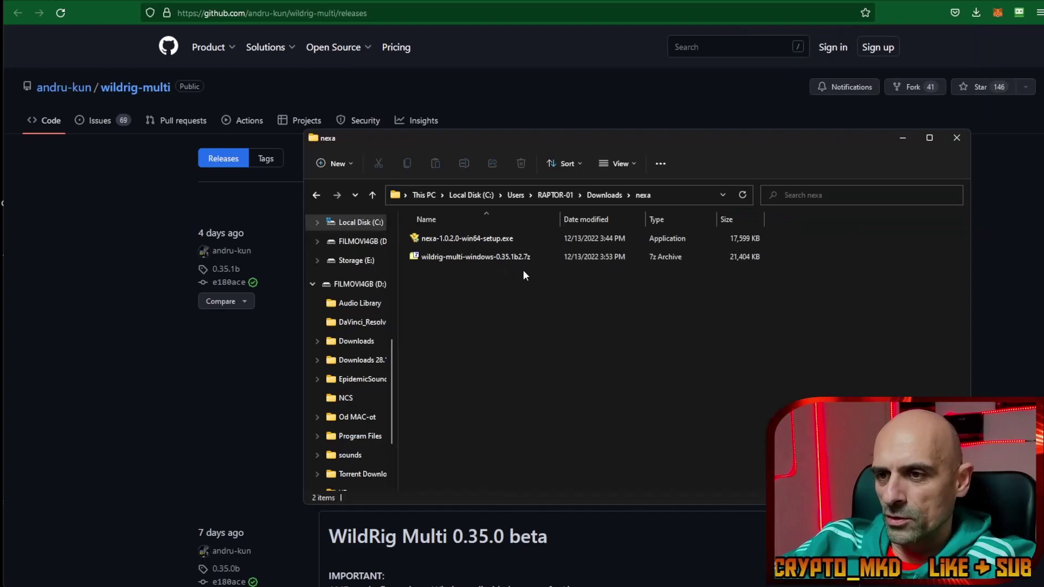
# - Extract the wildrig-multi-windows-0.35.1b2.7z archive into its own folder and look through the extracted batch files
pyautogui.rightClick(435, 256)
pyautogui.click(473, 296)
pyautogui.click(566, 292)
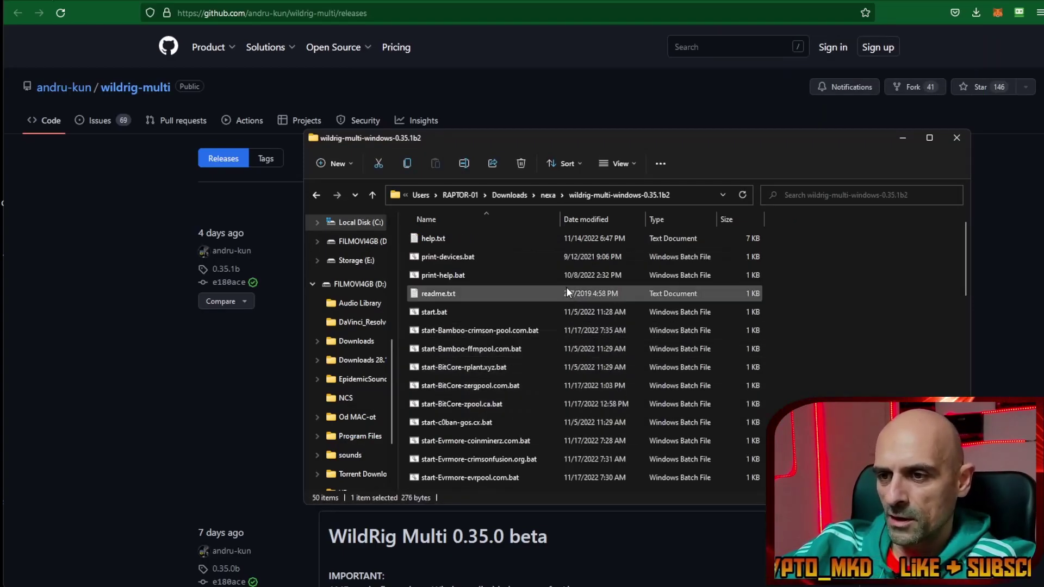
pyautogui.scroll(-3, 563, 263)
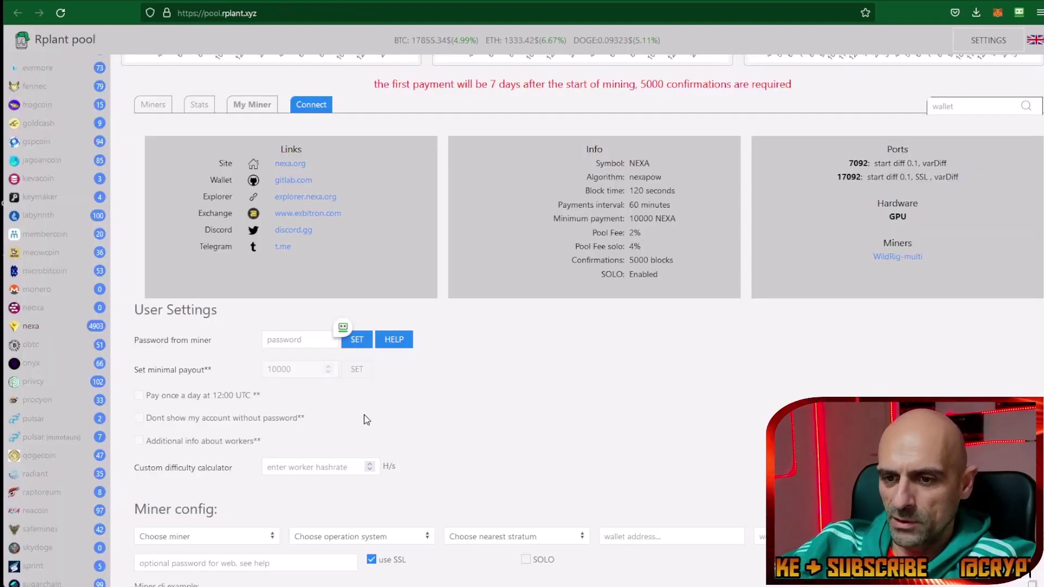
# - Set the pool's miner config to wildrig-multi as the miner, Windows as the operating system and Europe as the nearest stratum
pyautogui.scroll(-2, 367, 419)
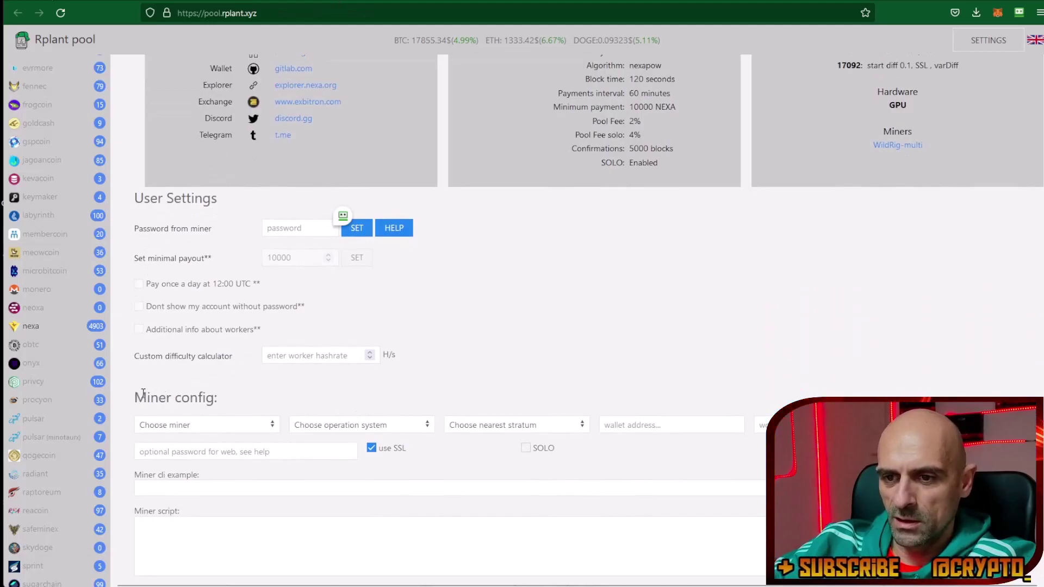
pyautogui.moveTo(143, 393); pyautogui.dragTo(240, 400)
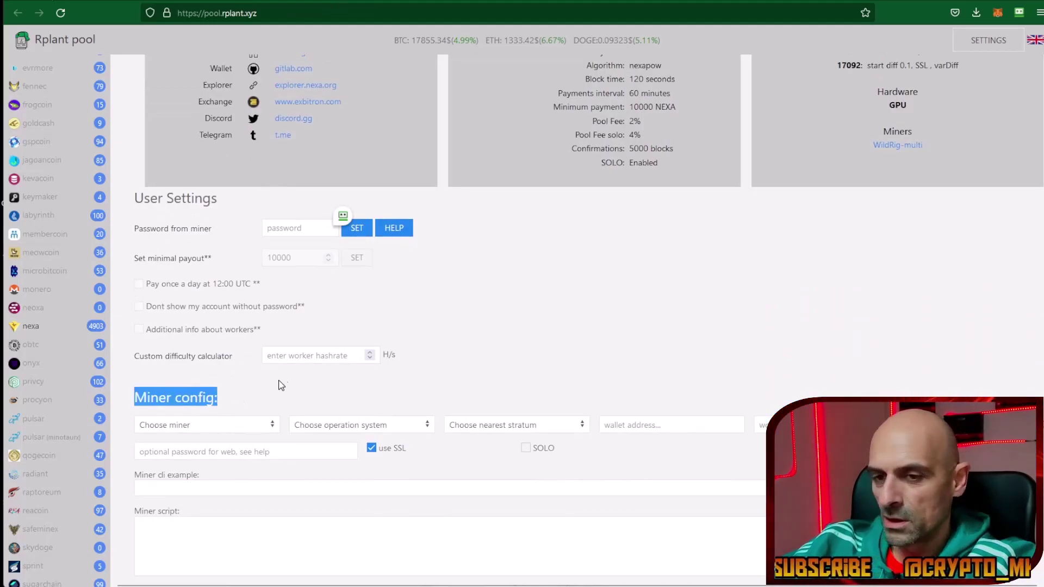
pyautogui.click(185, 428)
pyautogui.click(169, 442)
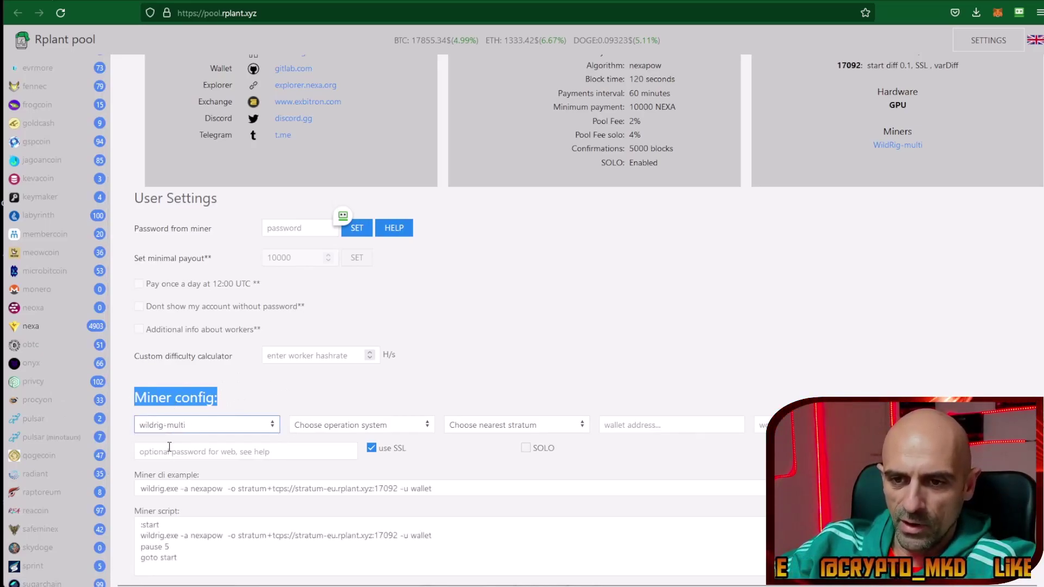
pyautogui.click(386, 428)
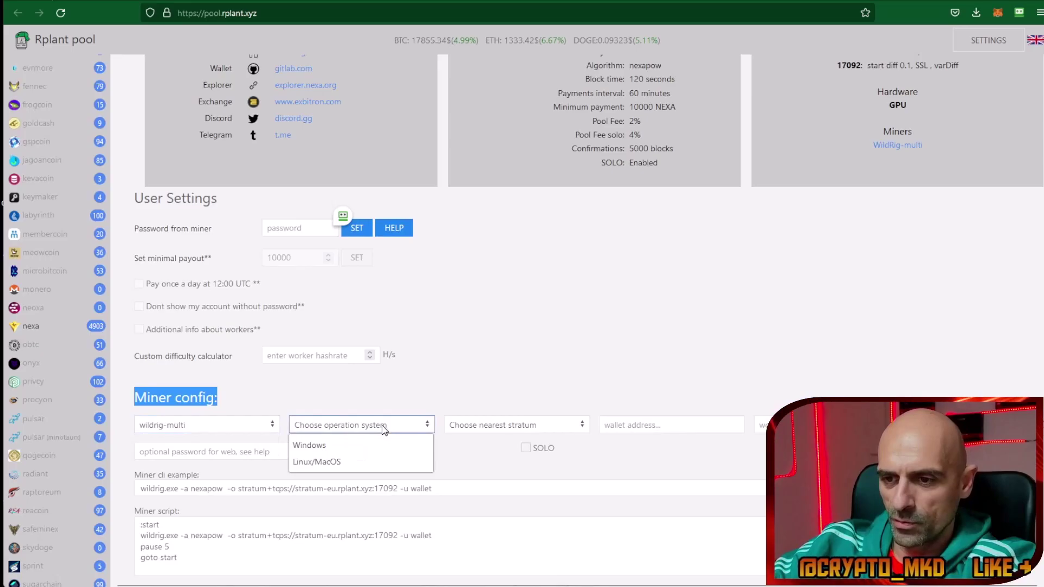
pyautogui.click(328, 445)
pyautogui.click(475, 431)
pyautogui.click(471, 444)
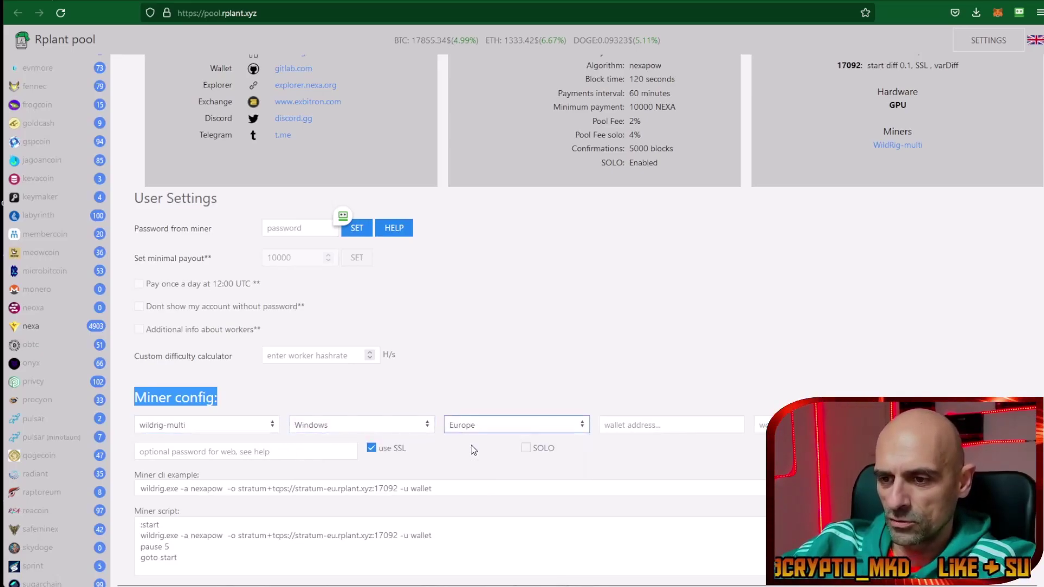
# - Copy the wallet address without its nexa: prefix from nexa full.txt and enter it as the wallet address in the miner config
pyautogui.click(625, 423)
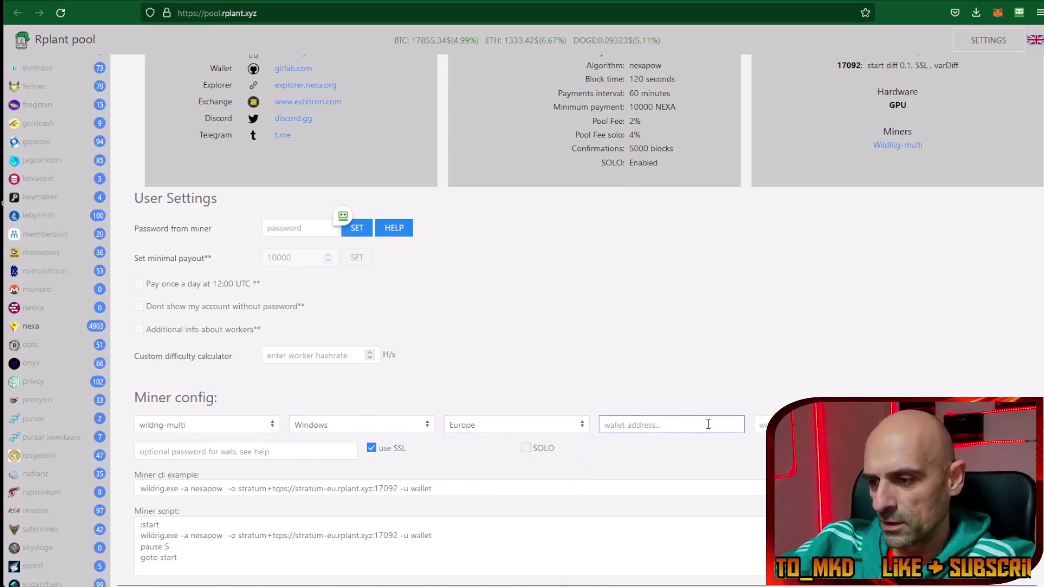
pyautogui.hotkey('alt', 'Tab')
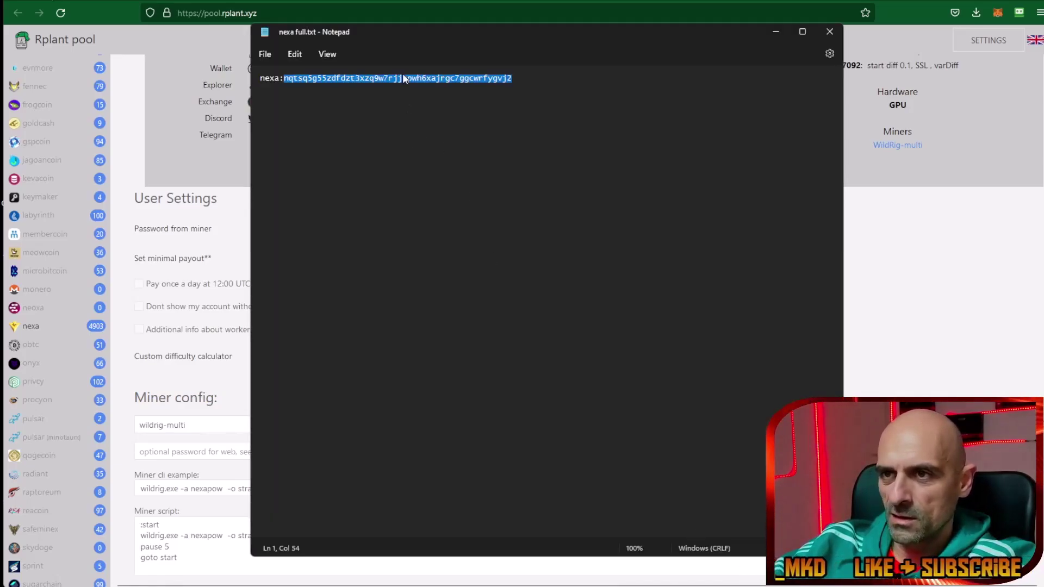
pyautogui.rightClick(403, 76)
pyautogui.click(433, 142)
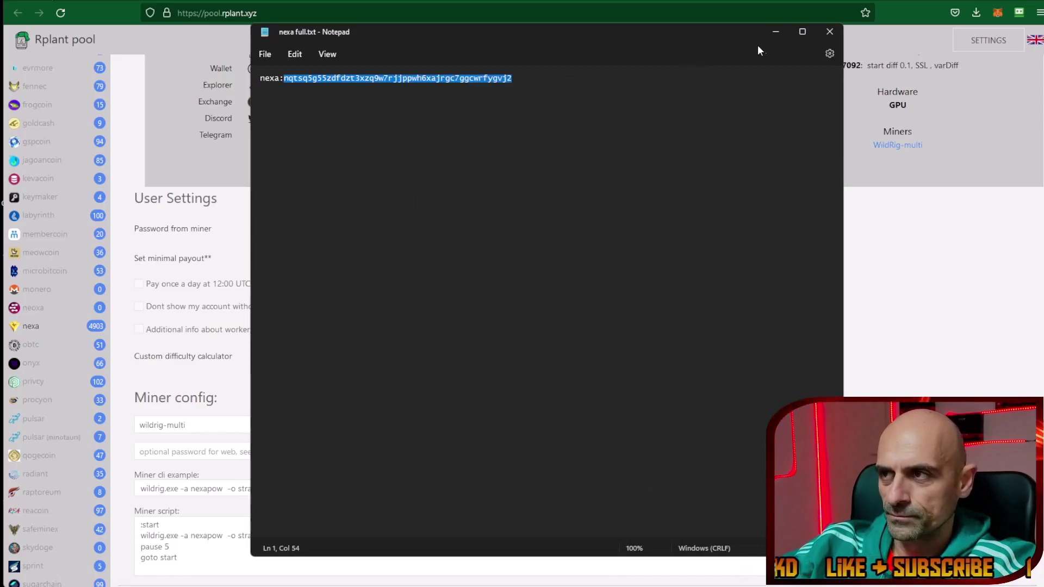
pyautogui.click(776, 31)
pyautogui.rightClick(620, 428)
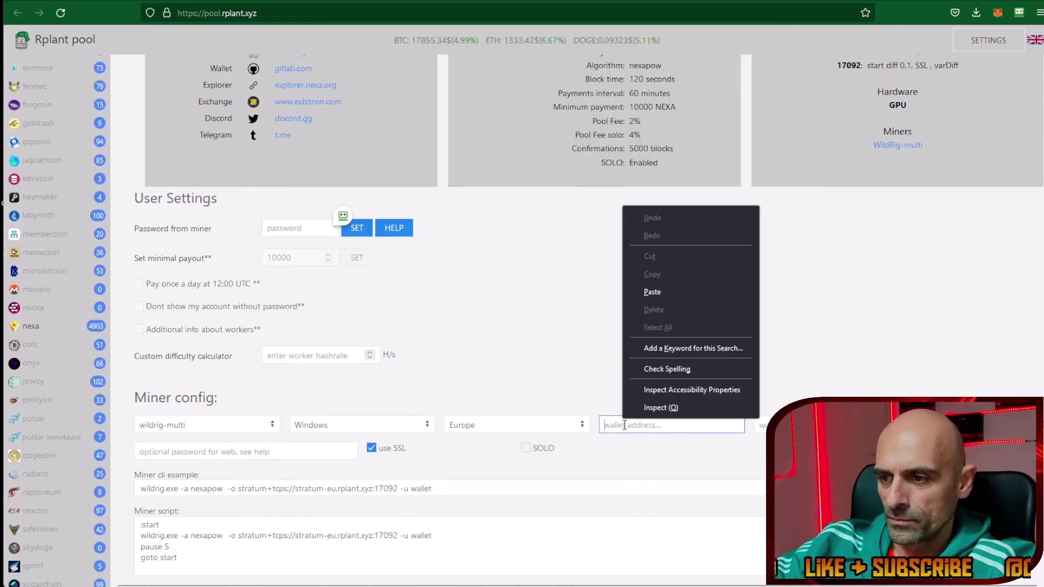
pyautogui.click(673, 296)
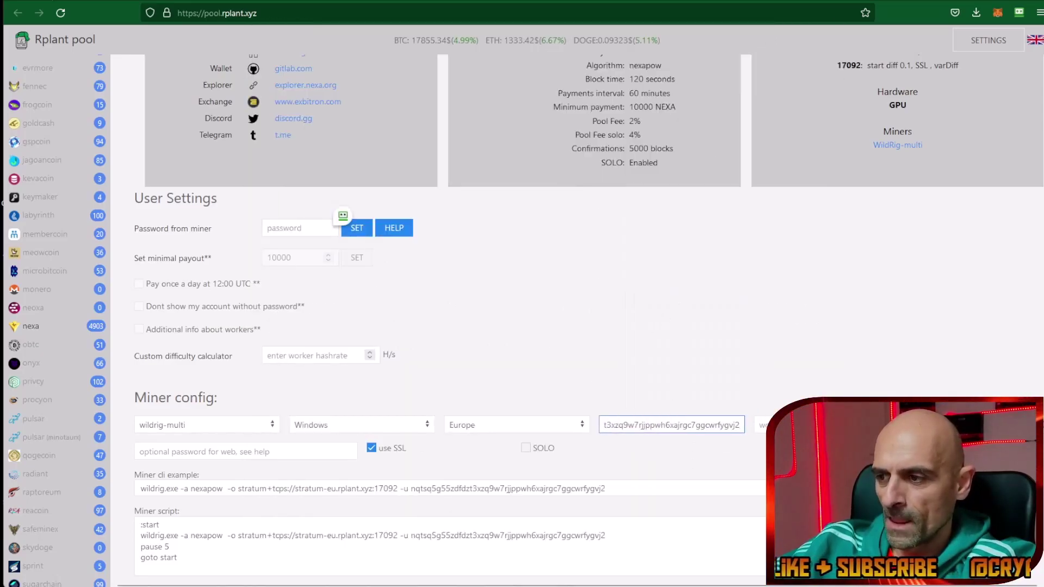
# - Set the worker name to TEST_NEXA_GPU in the miner config and copy the complete generated miner script
pyautogui.click(761, 426)
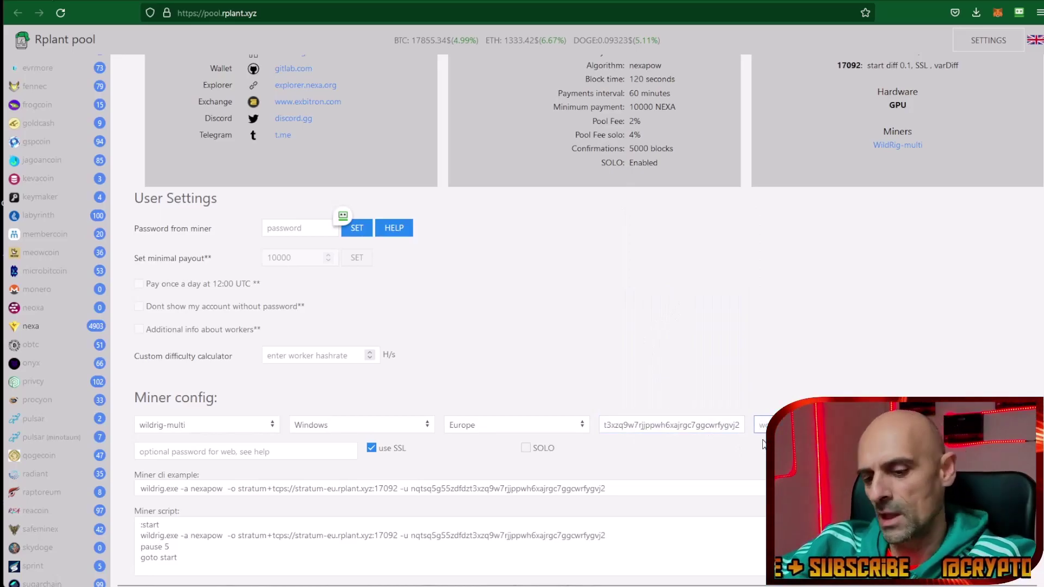
pyautogui.hotkey('ctrl', 'v')
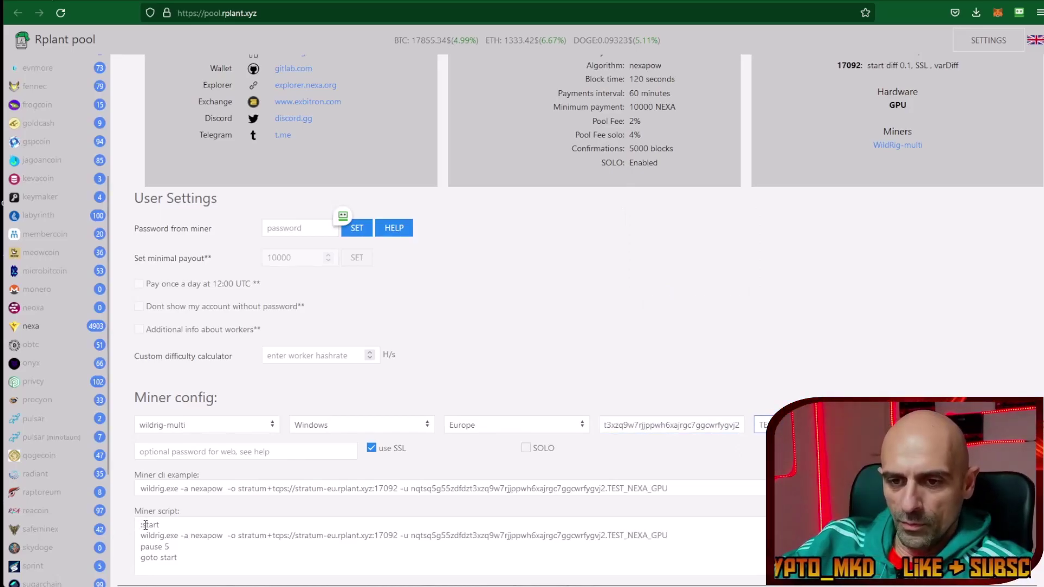
pyautogui.moveTo(141, 525); pyautogui.dragTo(189, 545)
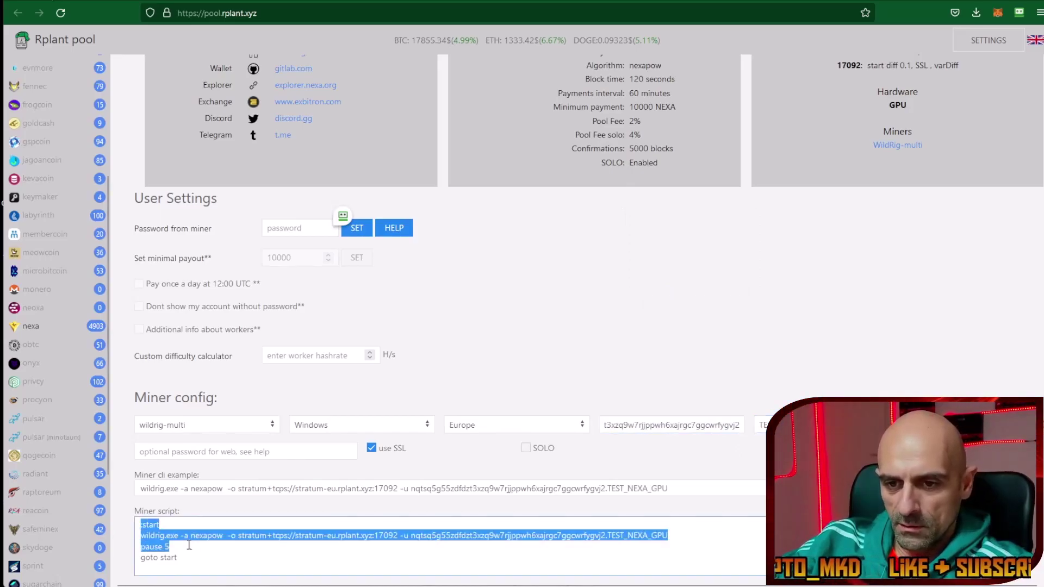
pyautogui.rightClick(257, 536)
pyautogui.click(274, 411)
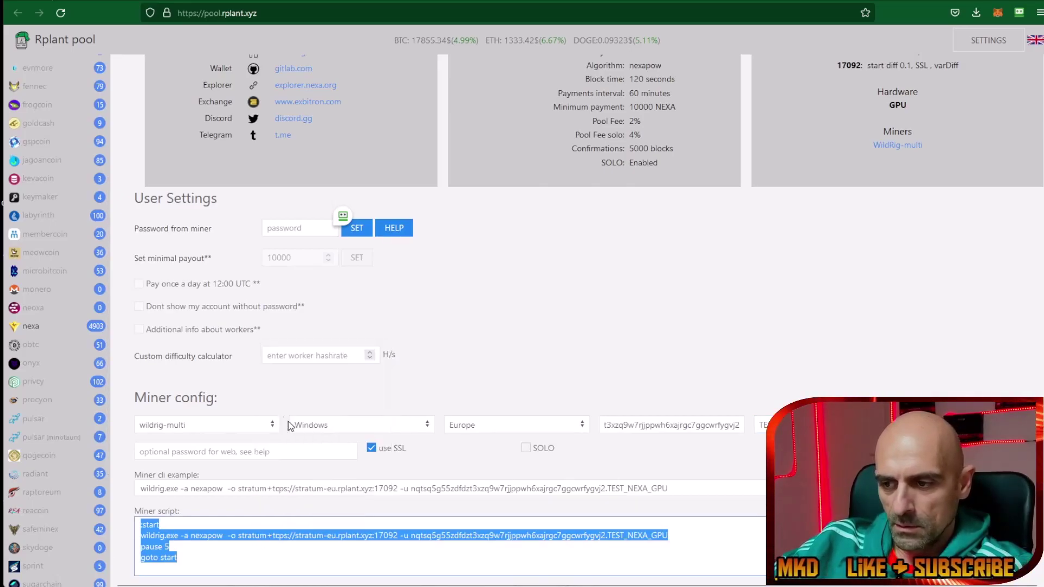
# - Replace the entire content of start-Nexa-rplant.xyz.bat in the wildrig-multi-windows-0.35.1b2 folder with the copied miner script, then save and close the file
pyautogui.hotkey('alt', 'Tab')
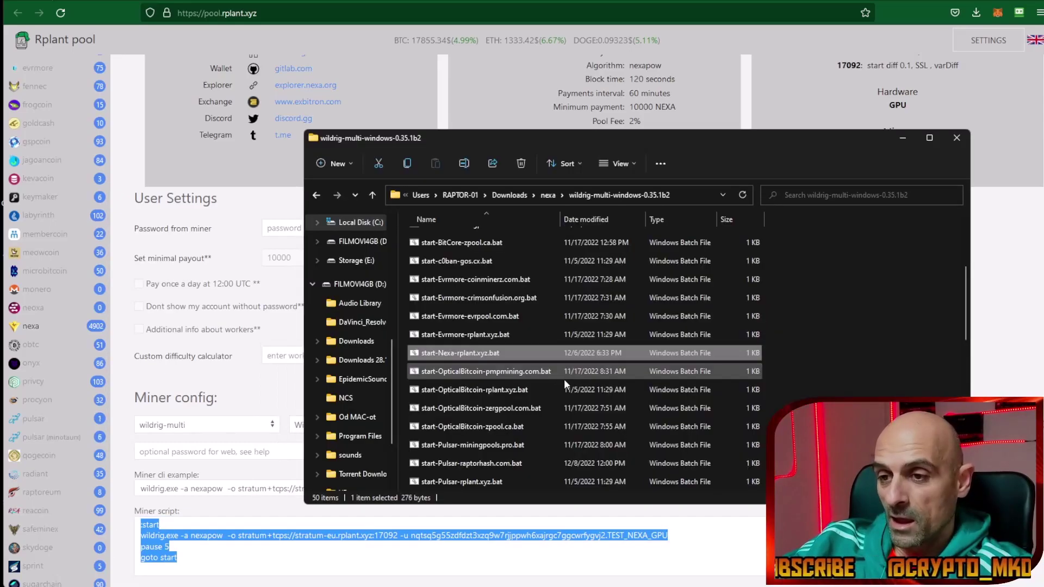
pyautogui.rightClick(454, 354)
pyautogui.click(510, 496)
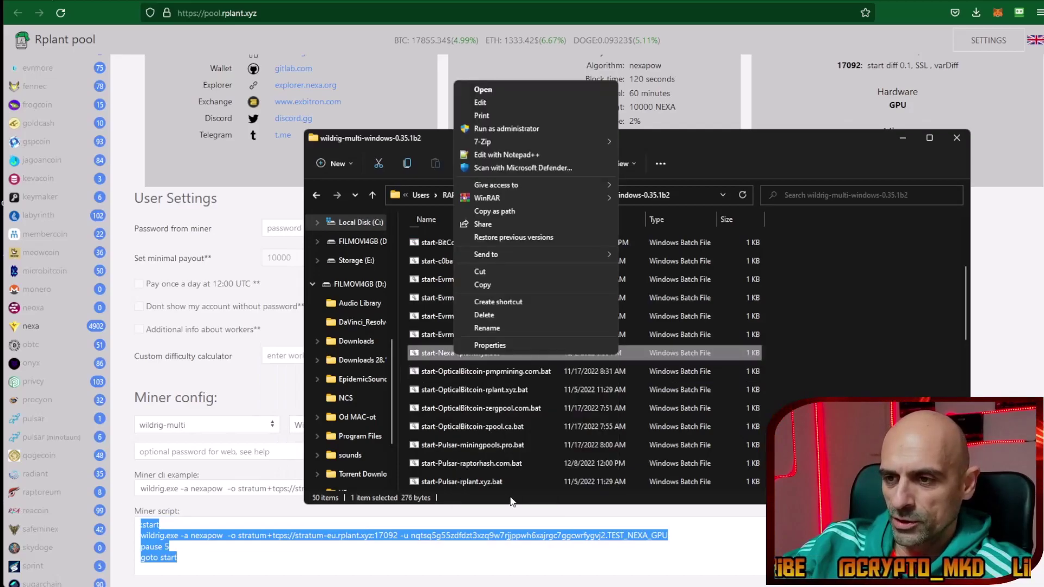
pyautogui.click(506, 102)
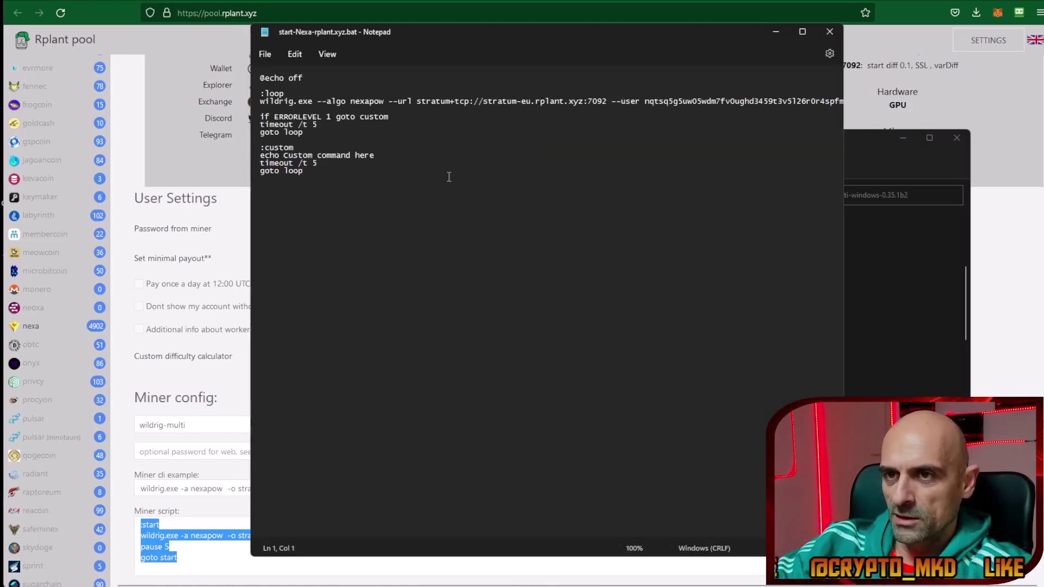
pyautogui.moveTo(260, 78); pyautogui.dragTo(477, 310)
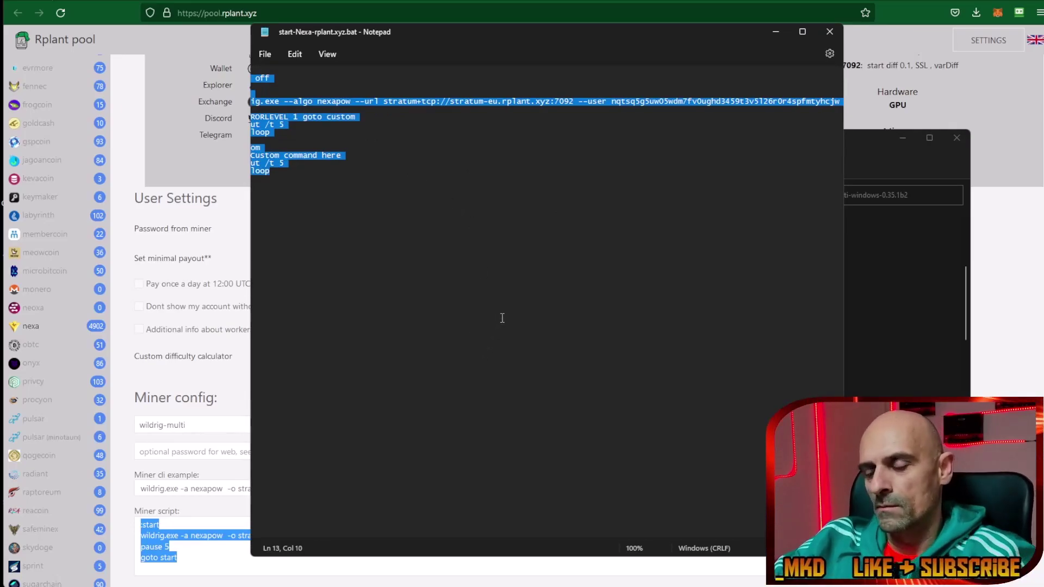
pyautogui.hotkey('ctrl', 'v')
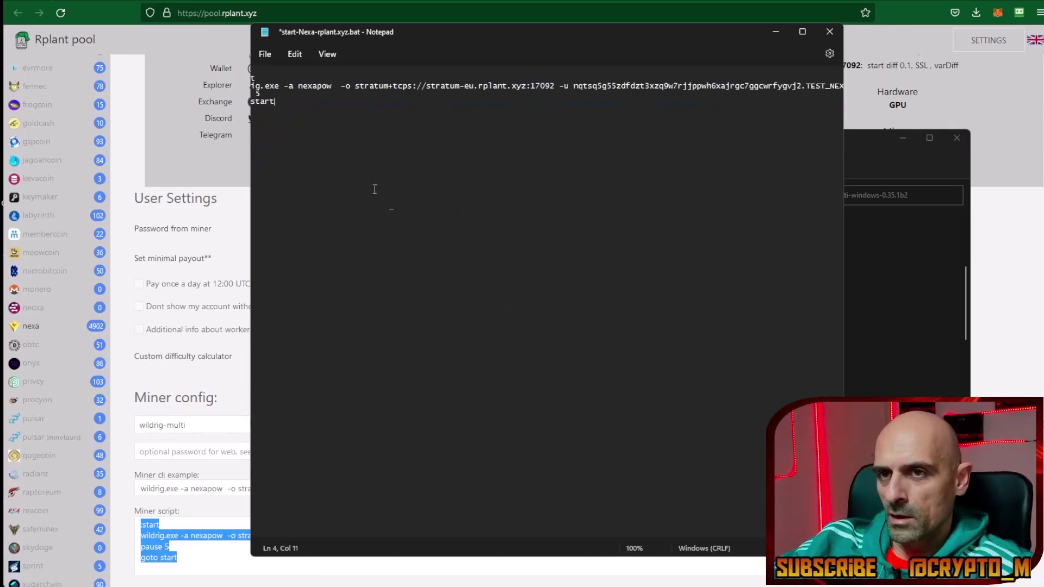
pyautogui.hscroll(1, 599, 462)
pyautogui.hscroll(-1, 655, 534)
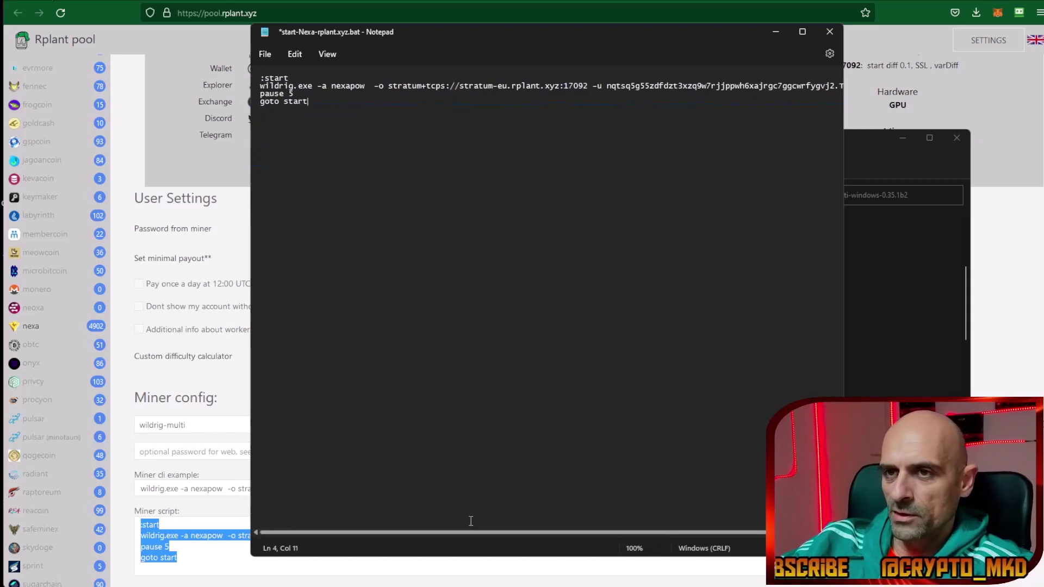
pyautogui.click(265, 54)
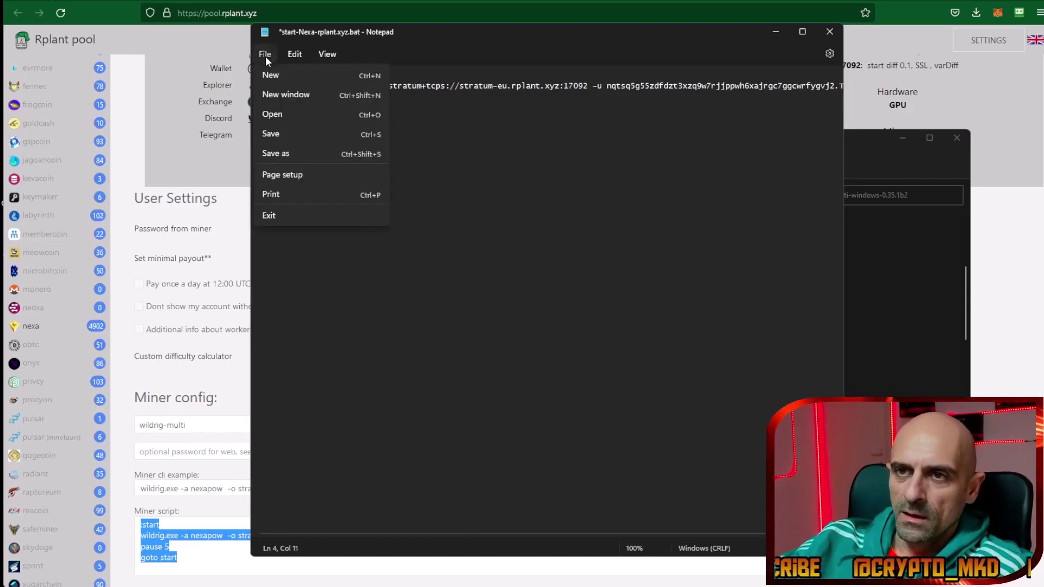
pyautogui.click(266, 134)
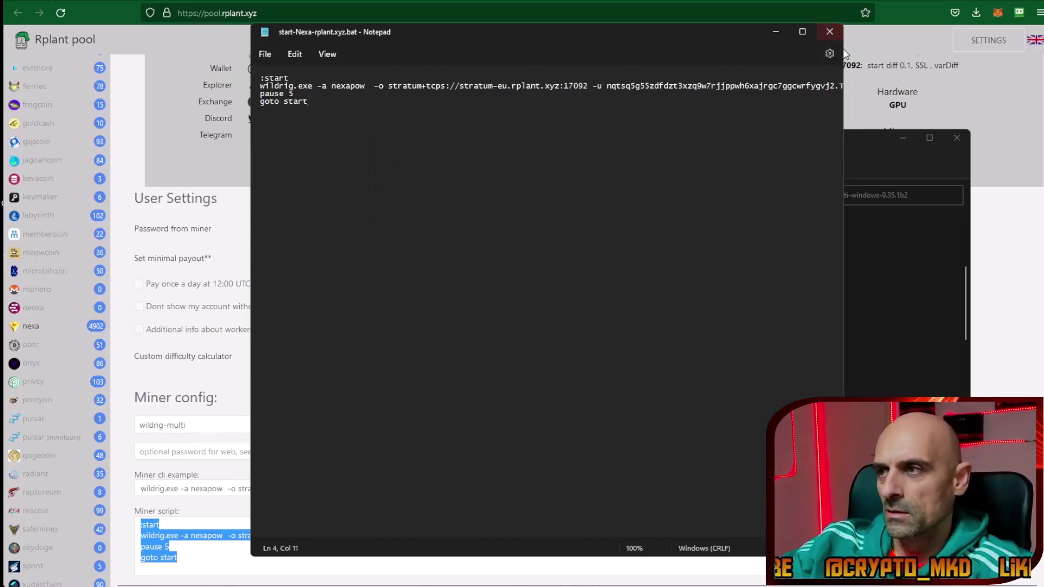
pyautogui.click(830, 32)
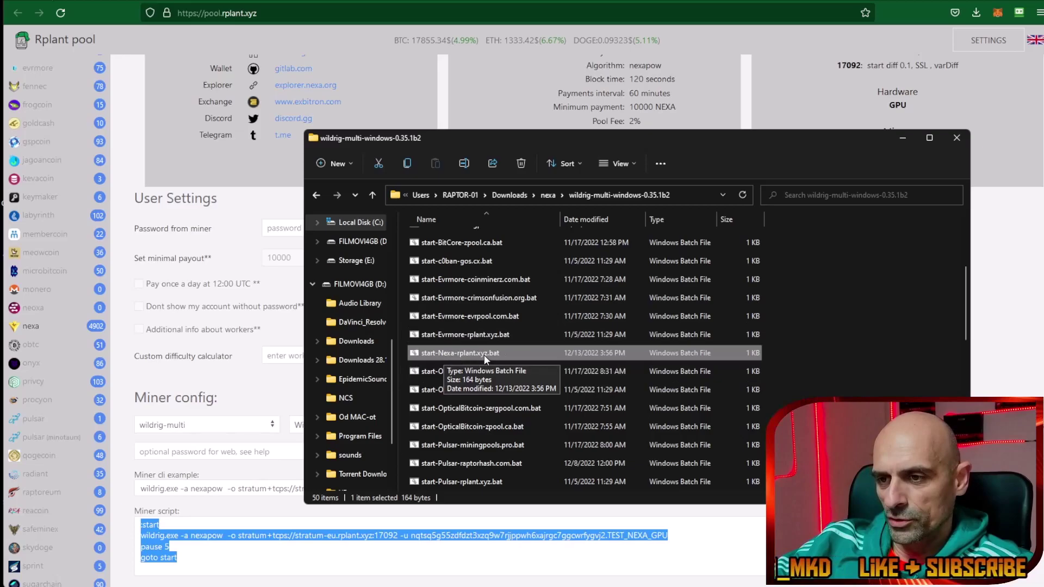
# - Start the miner by running start-Nexa-rplant.xyz.bat, and clear the folder window away from the miner console
pyautogui.doubleClick(466, 350)
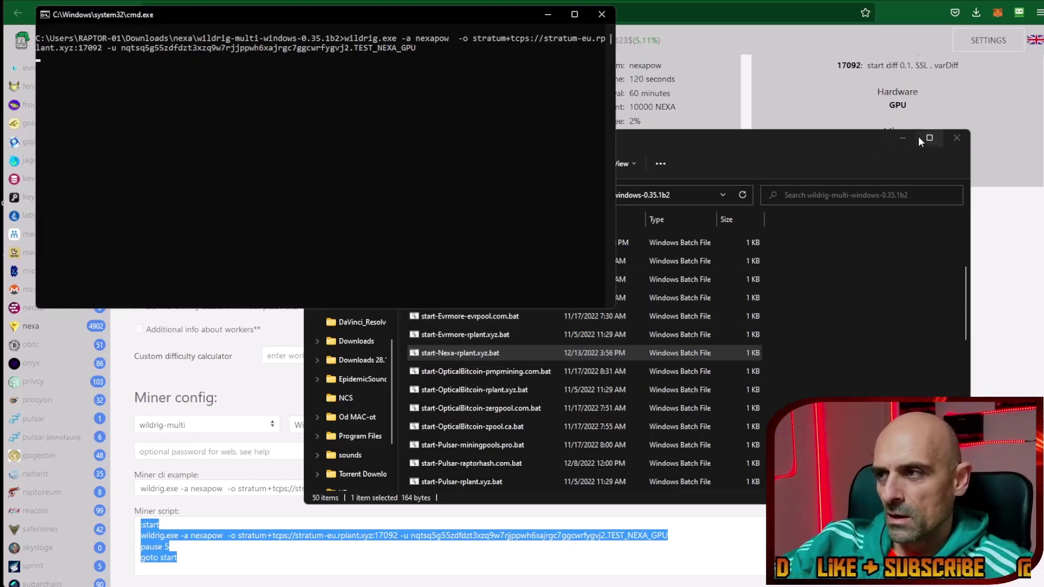
pyautogui.click(904, 138)
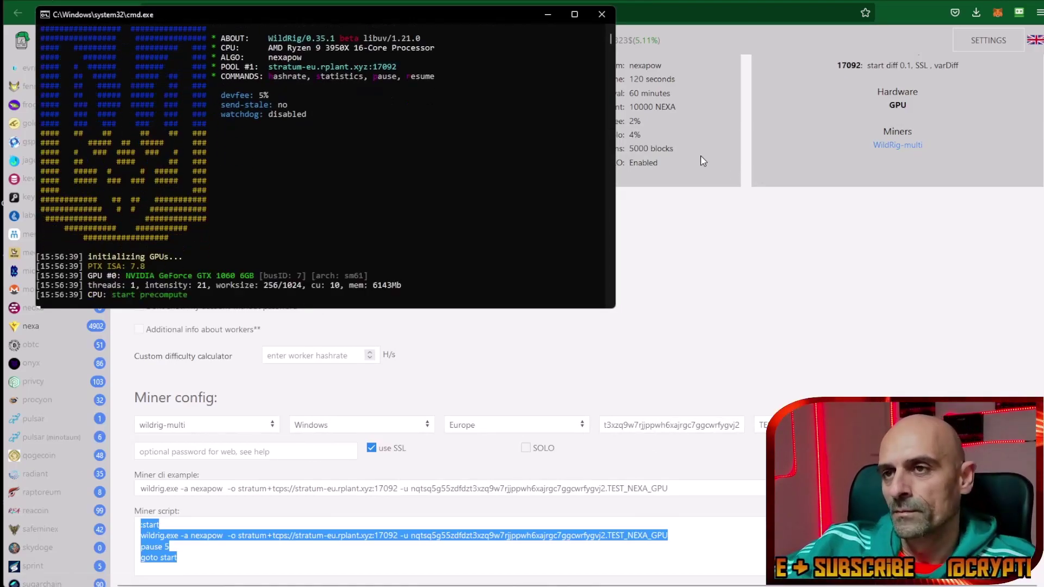
pyautogui.moveTo(415, 18); pyautogui.dragTo(640, 157)
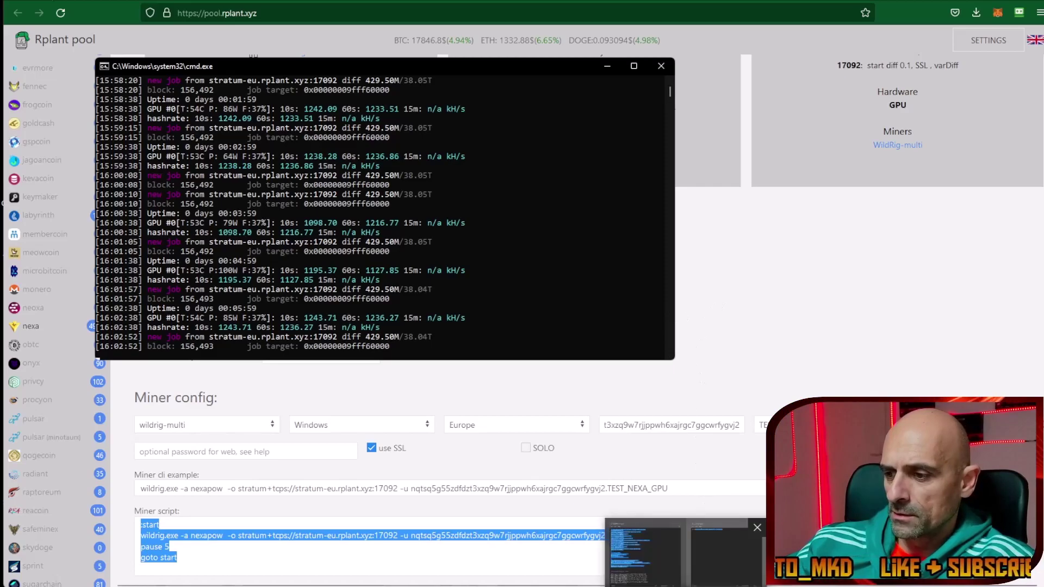
# - Copy the wallet address again from nexa full.txt, leaving out the nexa: prefix, and put the text file away
pyautogui.click(680, 576)
pyautogui.rightClick(430, 81)
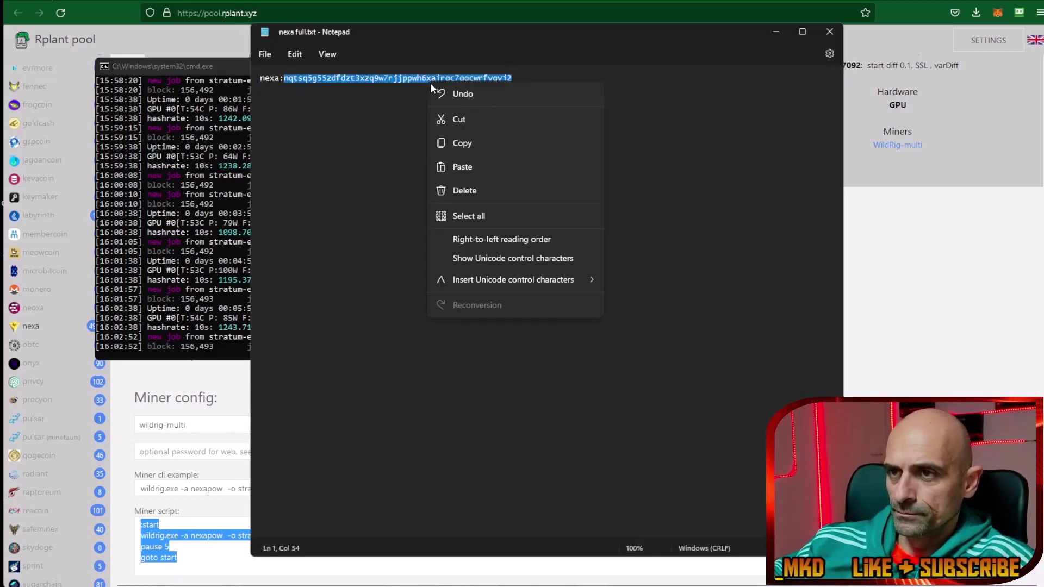
pyautogui.click(452, 140)
pyautogui.click(764, 34)
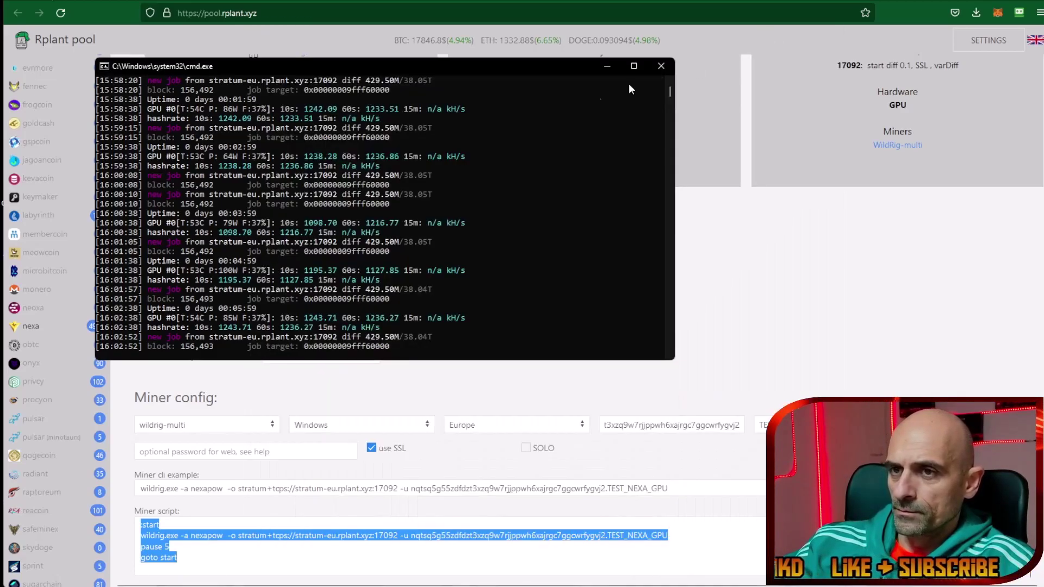
# - Show the own miner's statistics on the nexa pool page by entering the copied wallet address under My Miner
pyautogui.click(606, 66)
pyautogui.scroll(7, 405, 272)
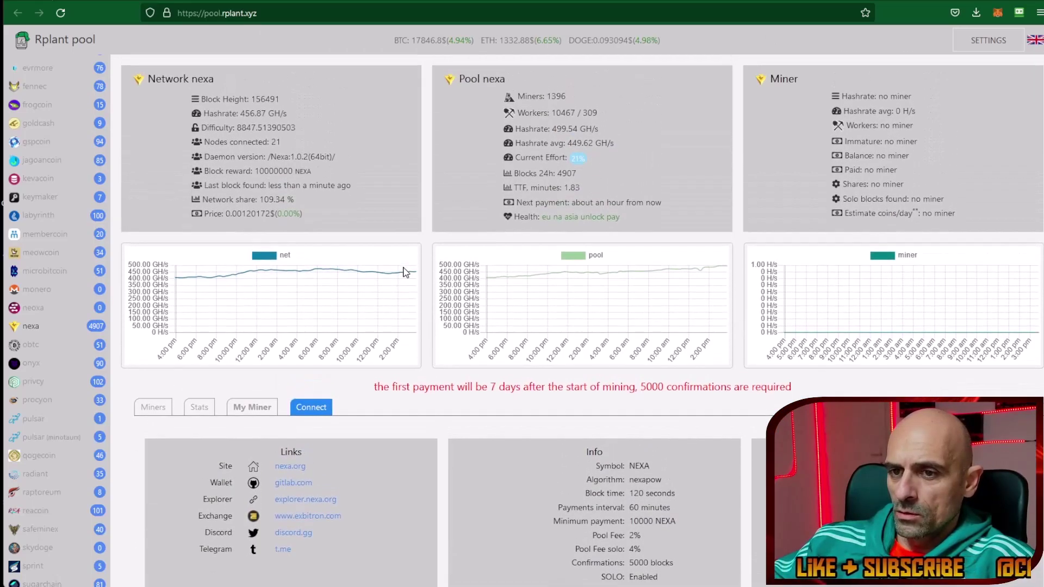
pyautogui.scroll(-2, 403, 272)
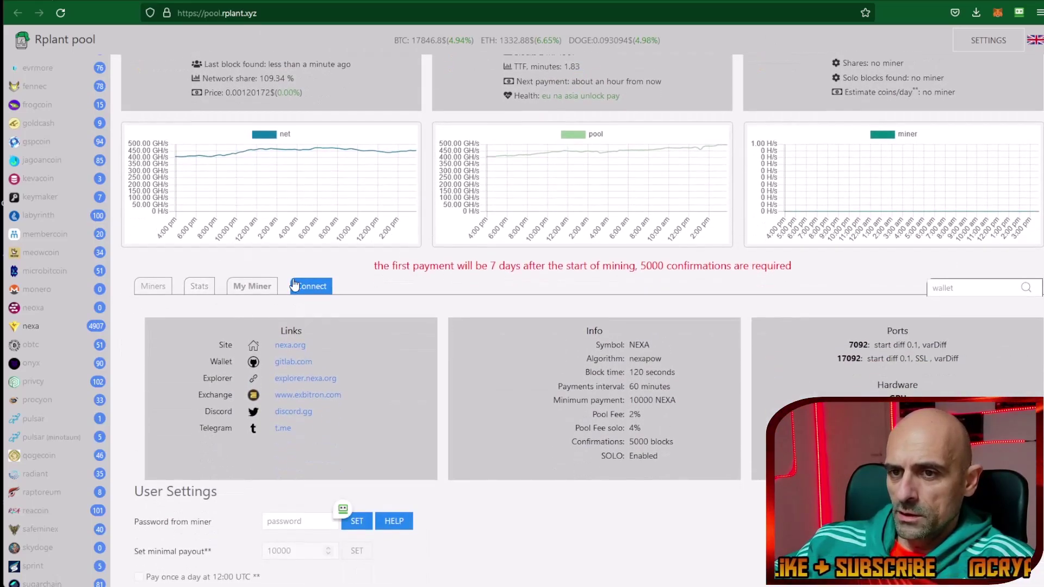
pyautogui.click(249, 284)
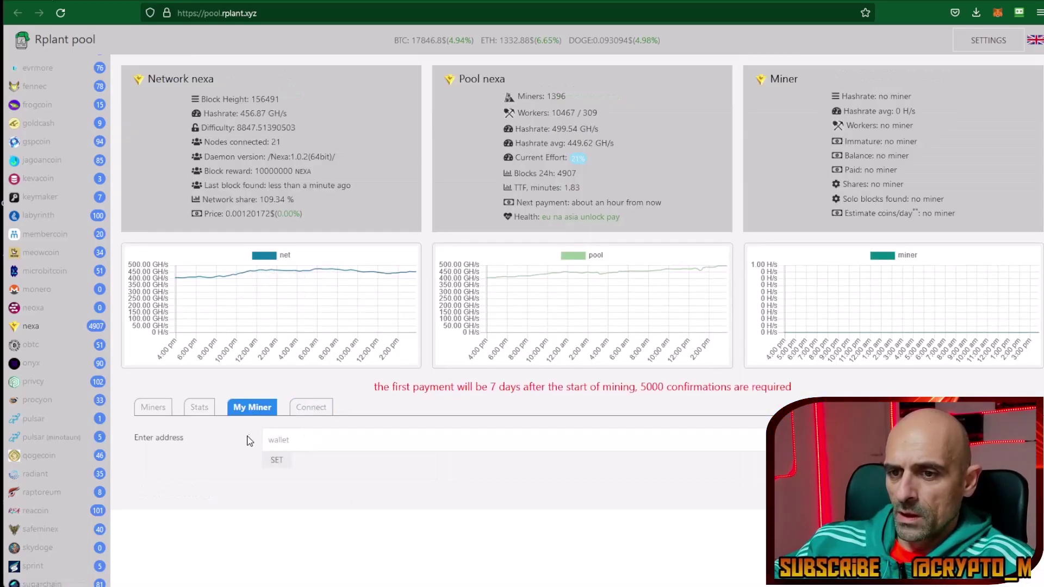
pyautogui.rightClick(285, 438)
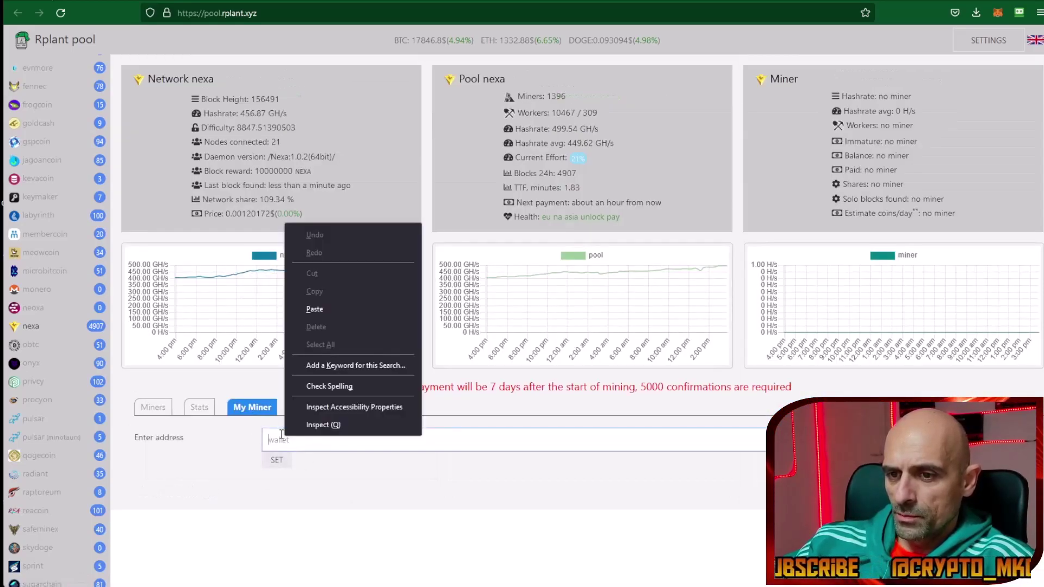
pyautogui.click(335, 307)
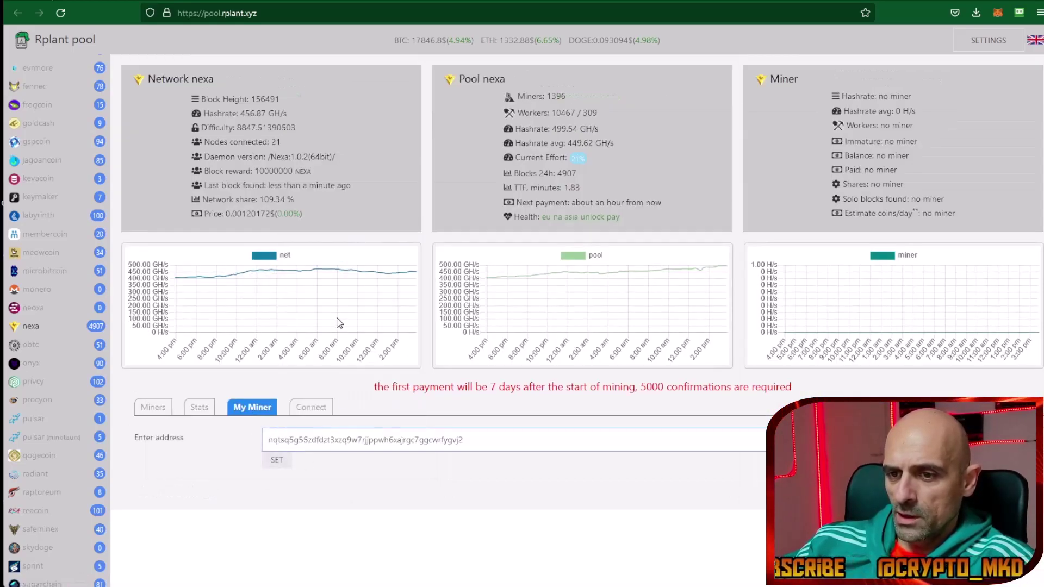
pyautogui.click(275, 460)
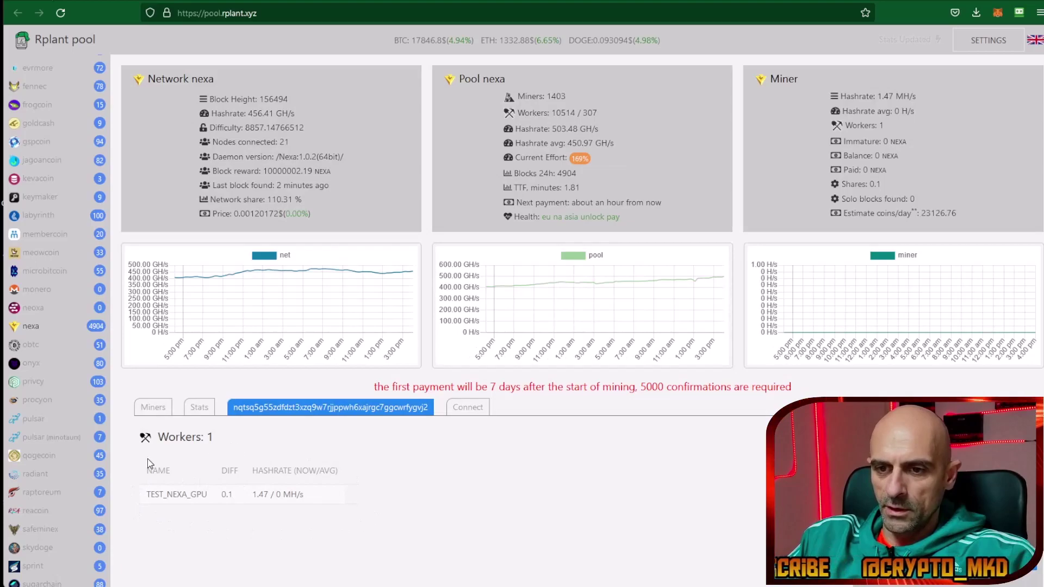
# - Examine the TEST_NEXA_GPU worker's entry and the miner's hashrate, average hashrate and worker count on the pool page
pyautogui.moveTo(138, 501); pyautogui.dragTo(330, 506)
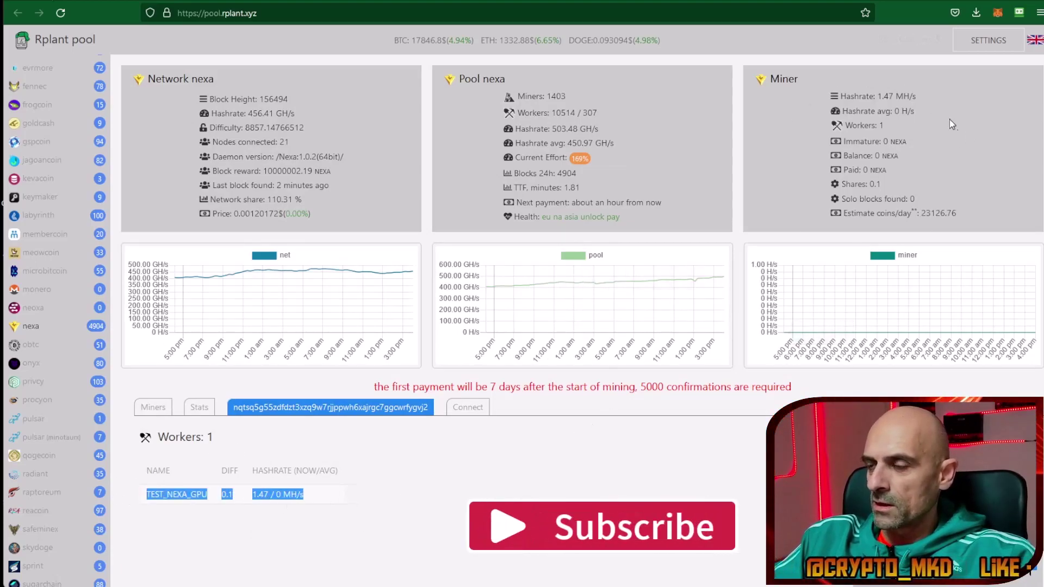
pyautogui.moveTo(844, 98); pyautogui.dragTo(944, 103)
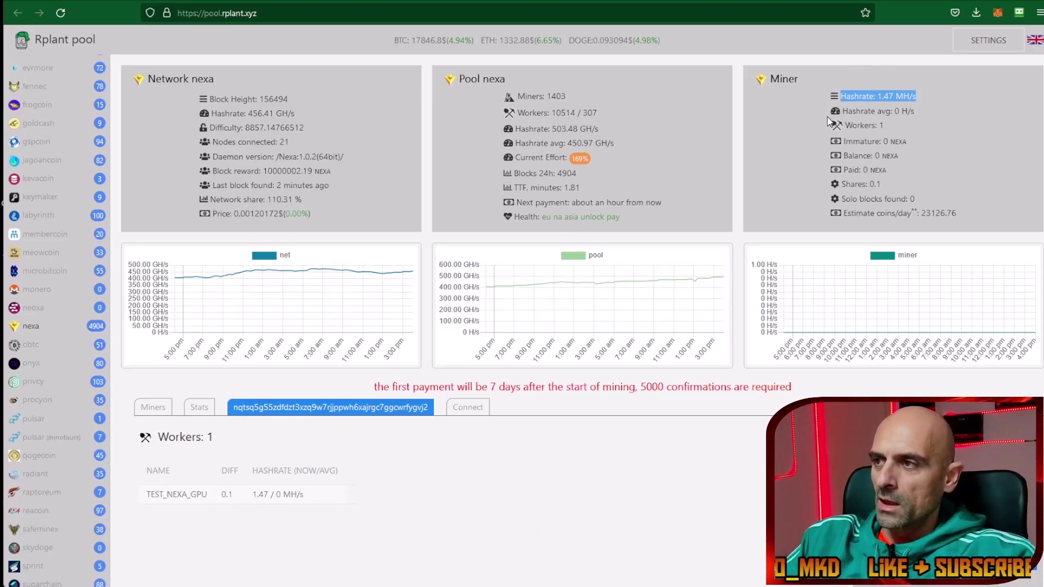
pyautogui.moveTo(843, 111); pyautogui.dragTo(941, 112)
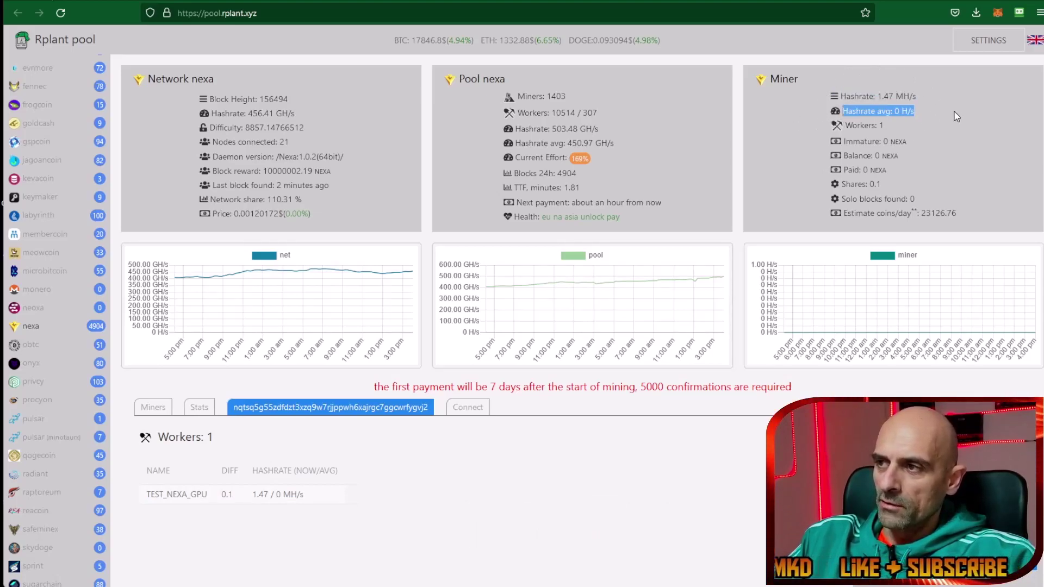
pyautogui.moveTo(851, 125); pyautogui.dragTo(925, 132)
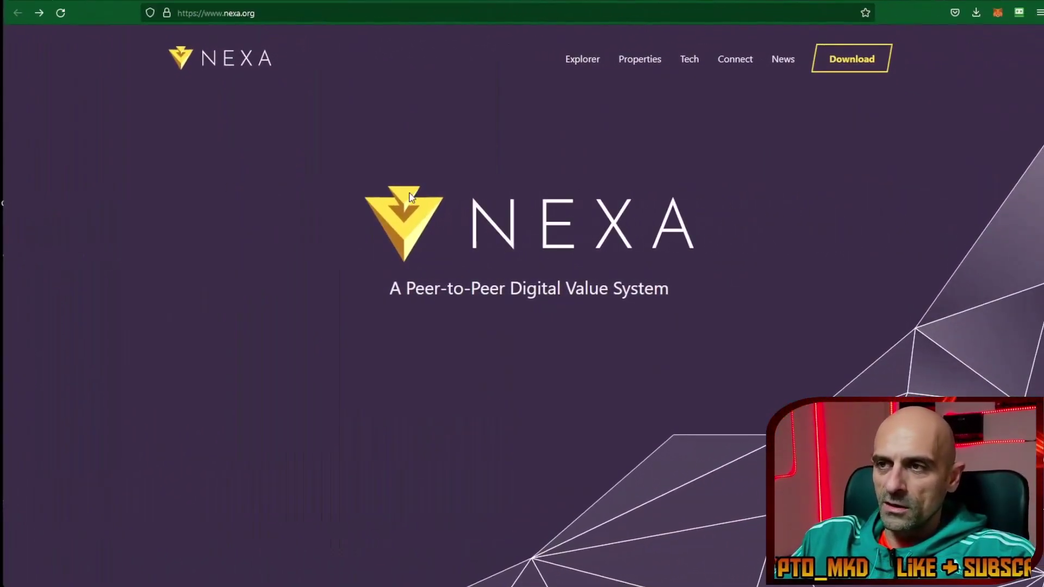
# - Look through the feature sections of the nexa.org homepage and the Nexa pool, exchange and block lists on MiningPoolStats
pyautogui.scroll(-10, 376, 361)
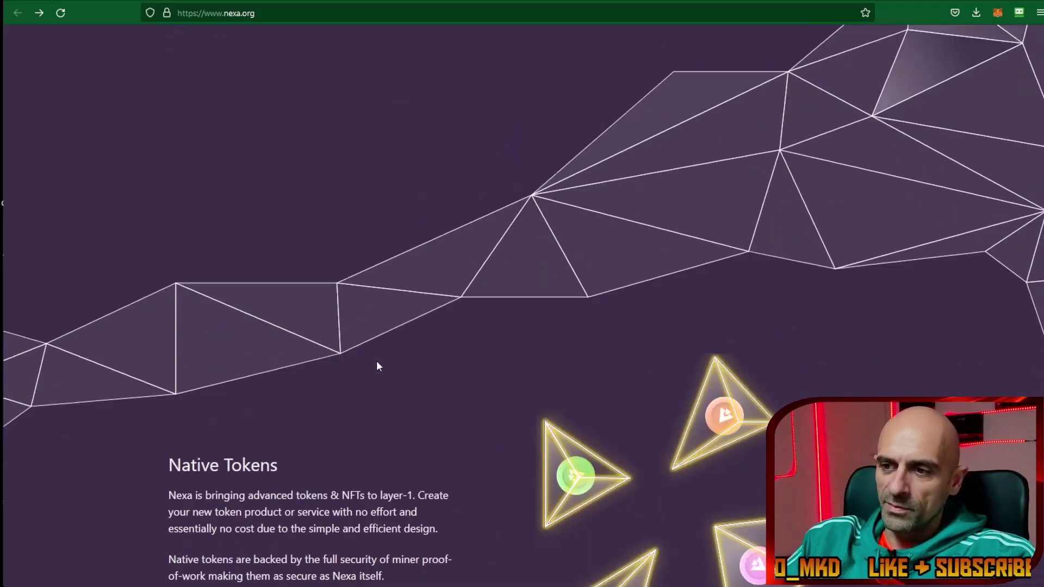
pyautogui.scroll(-10, 369, 337)
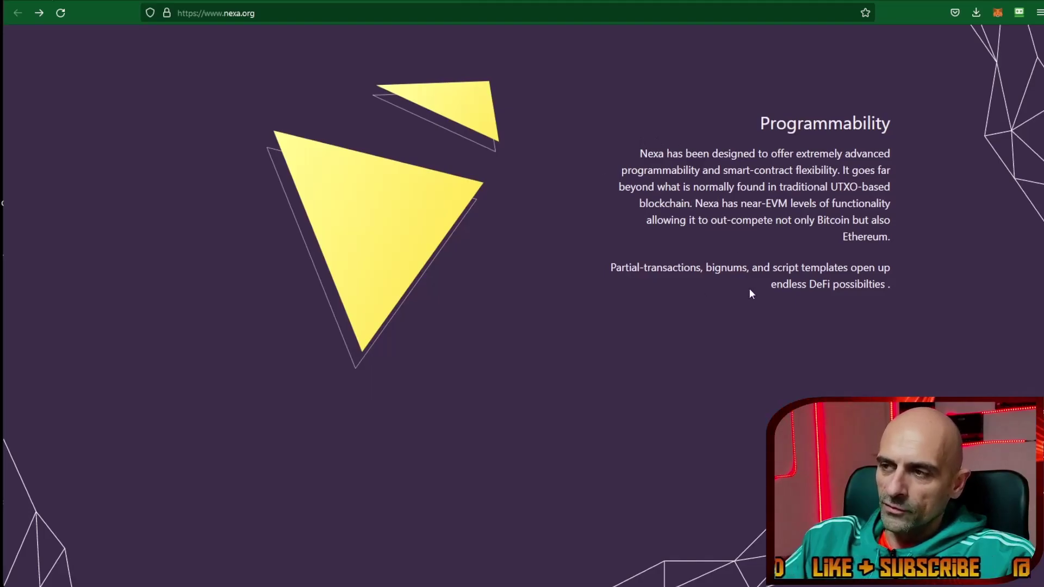
pyautogui.scroll(-10, 631, 338)
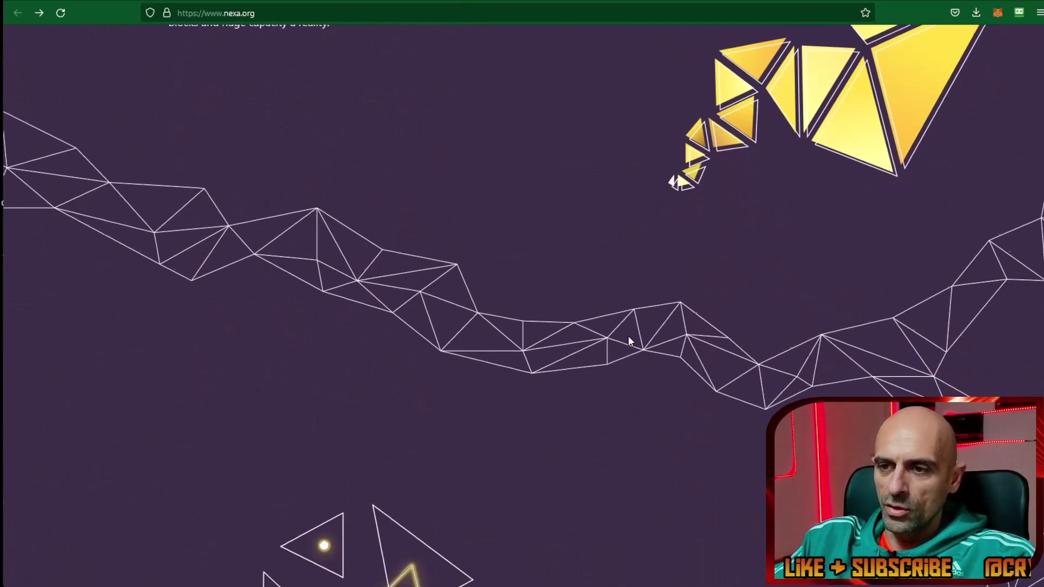
pyautogui.scroll(10, 629, 337)
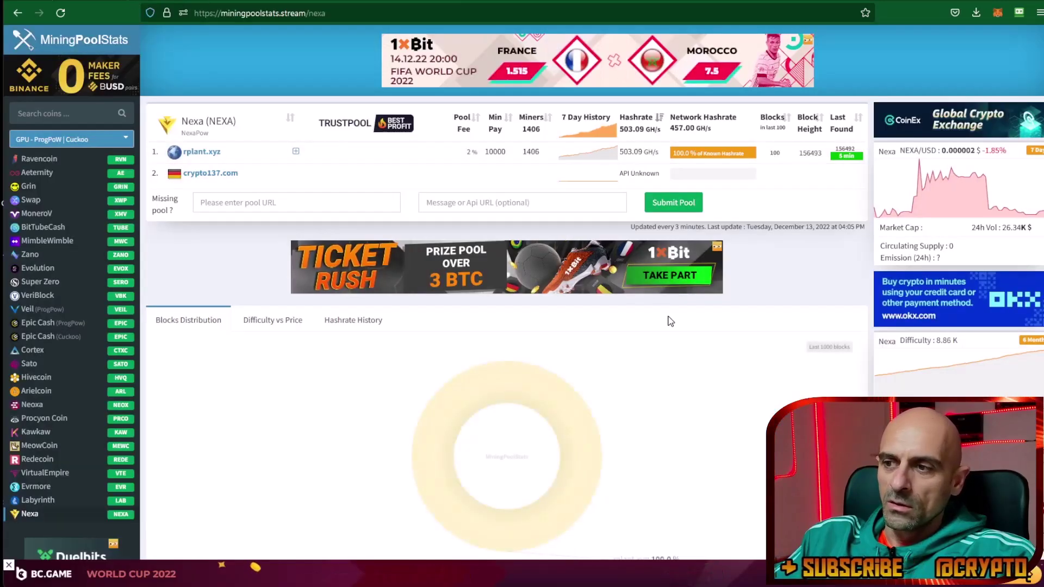
pyautogui.scroll(-10, 669, 319)
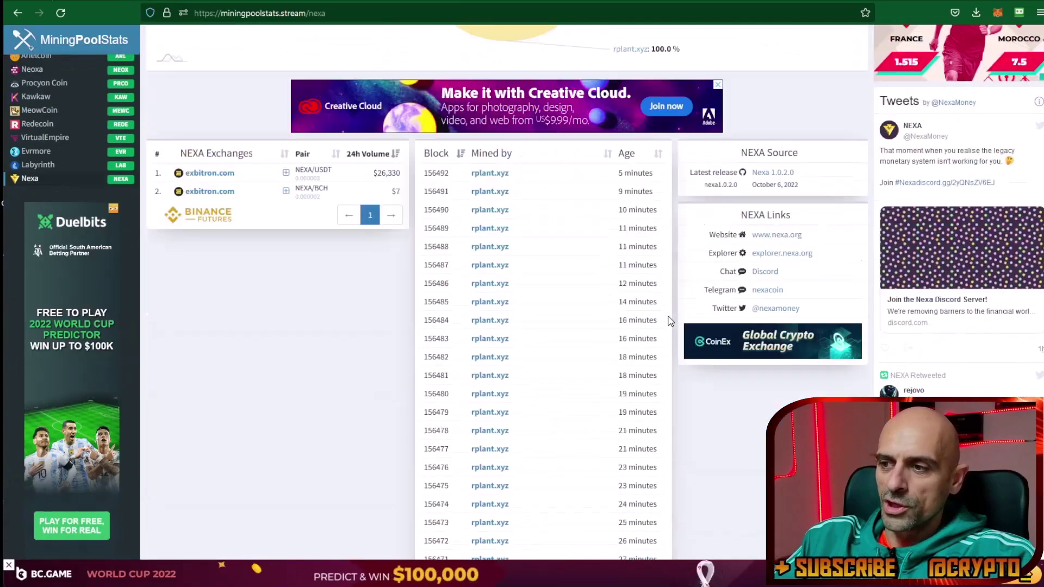